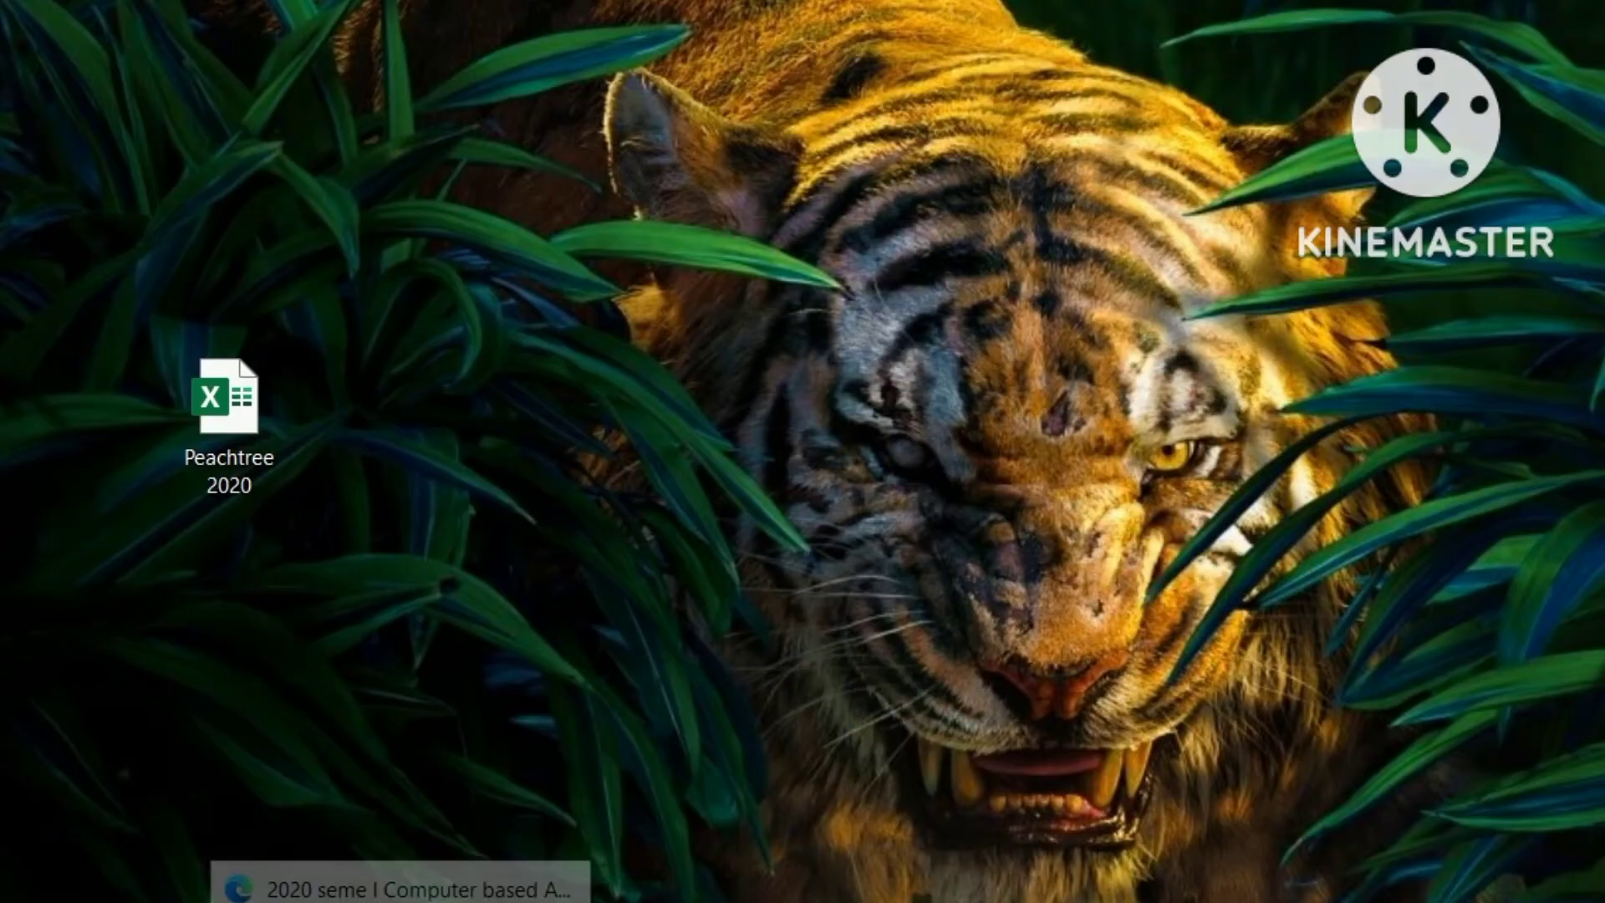
Bring up the exam paper PDF in Edge at the table of damaged items returned
click(401, 897)
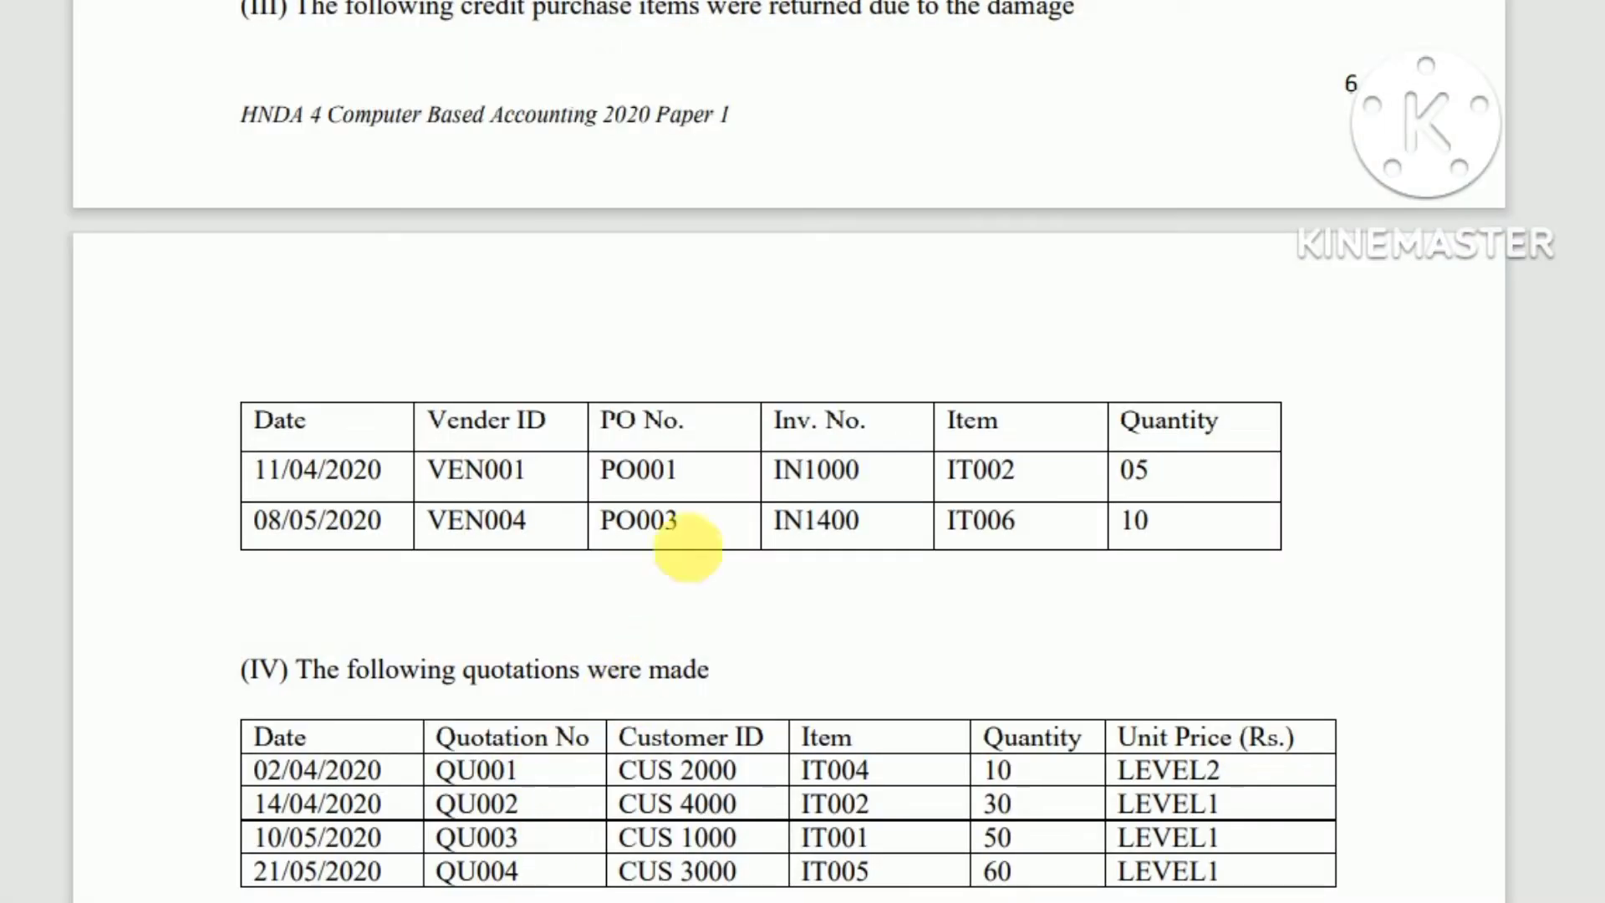
scroll(709, 520, up, 3)
scroll(709, 519, up, 2)
scroll(709, 520, up, 1)
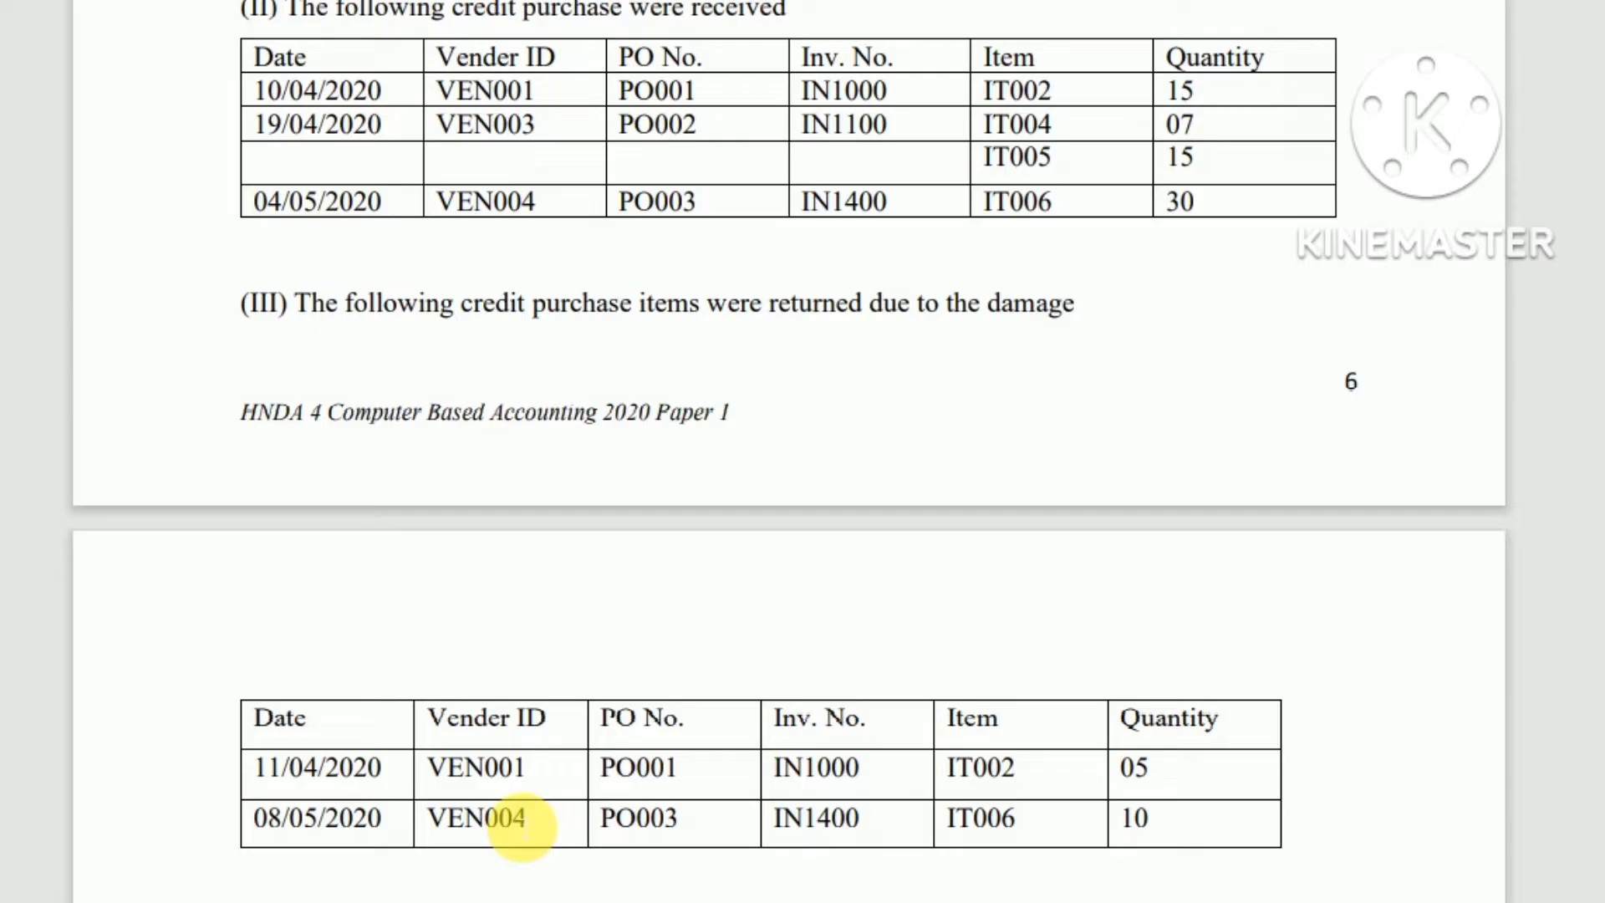
Start a new vendor credit memo under Vendors & Purchases > Credits and Returns
key(alt+Tab)
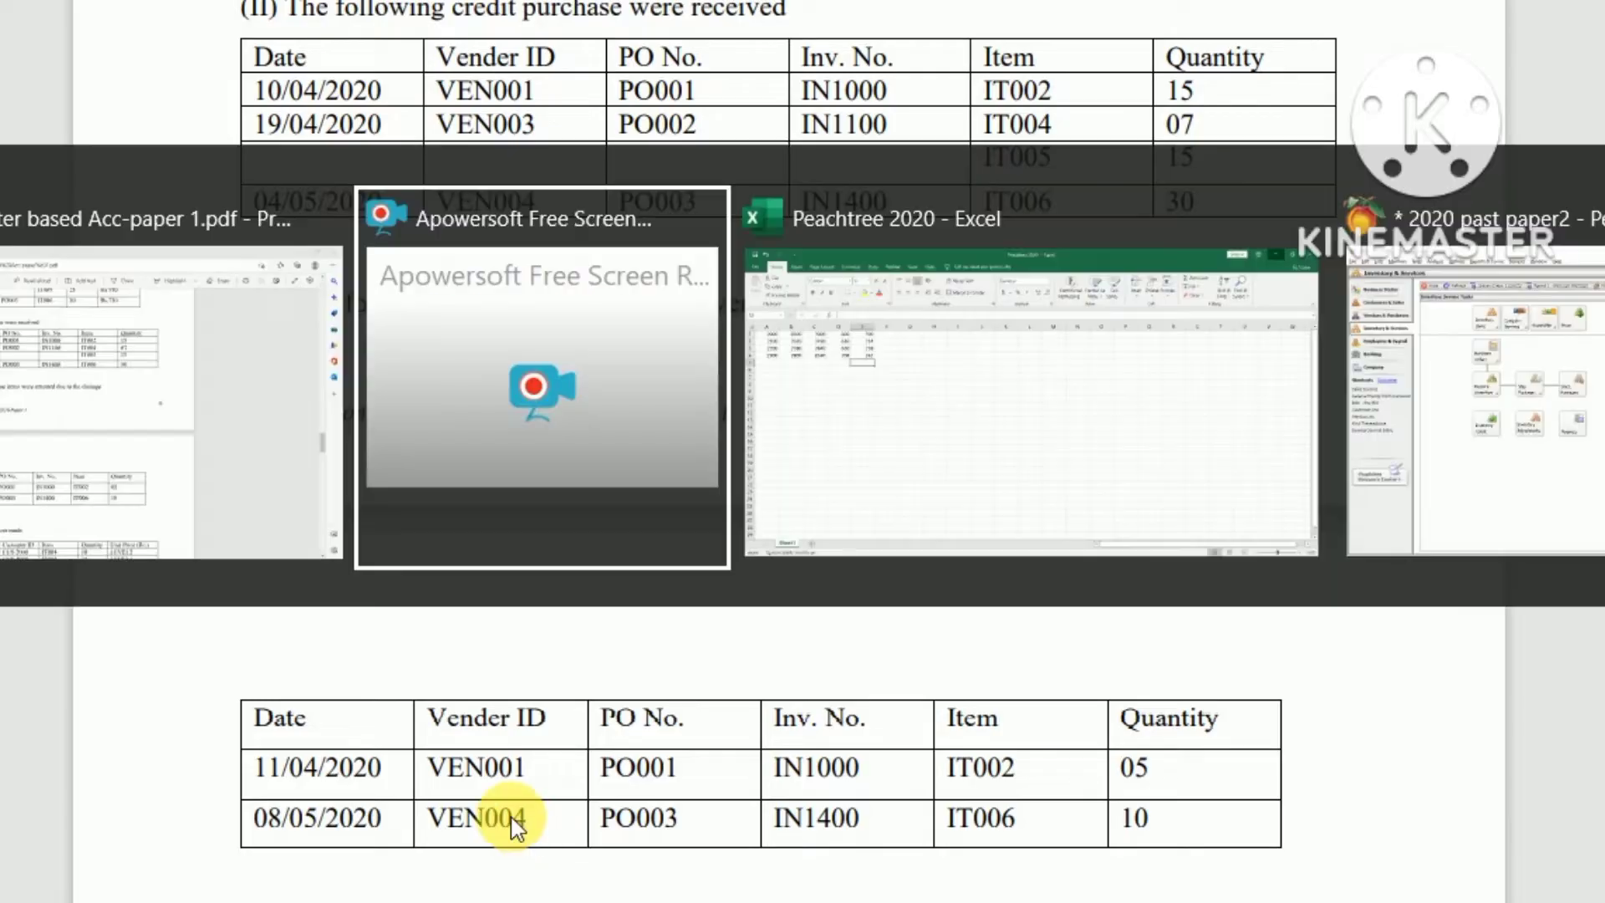
key(Tab)
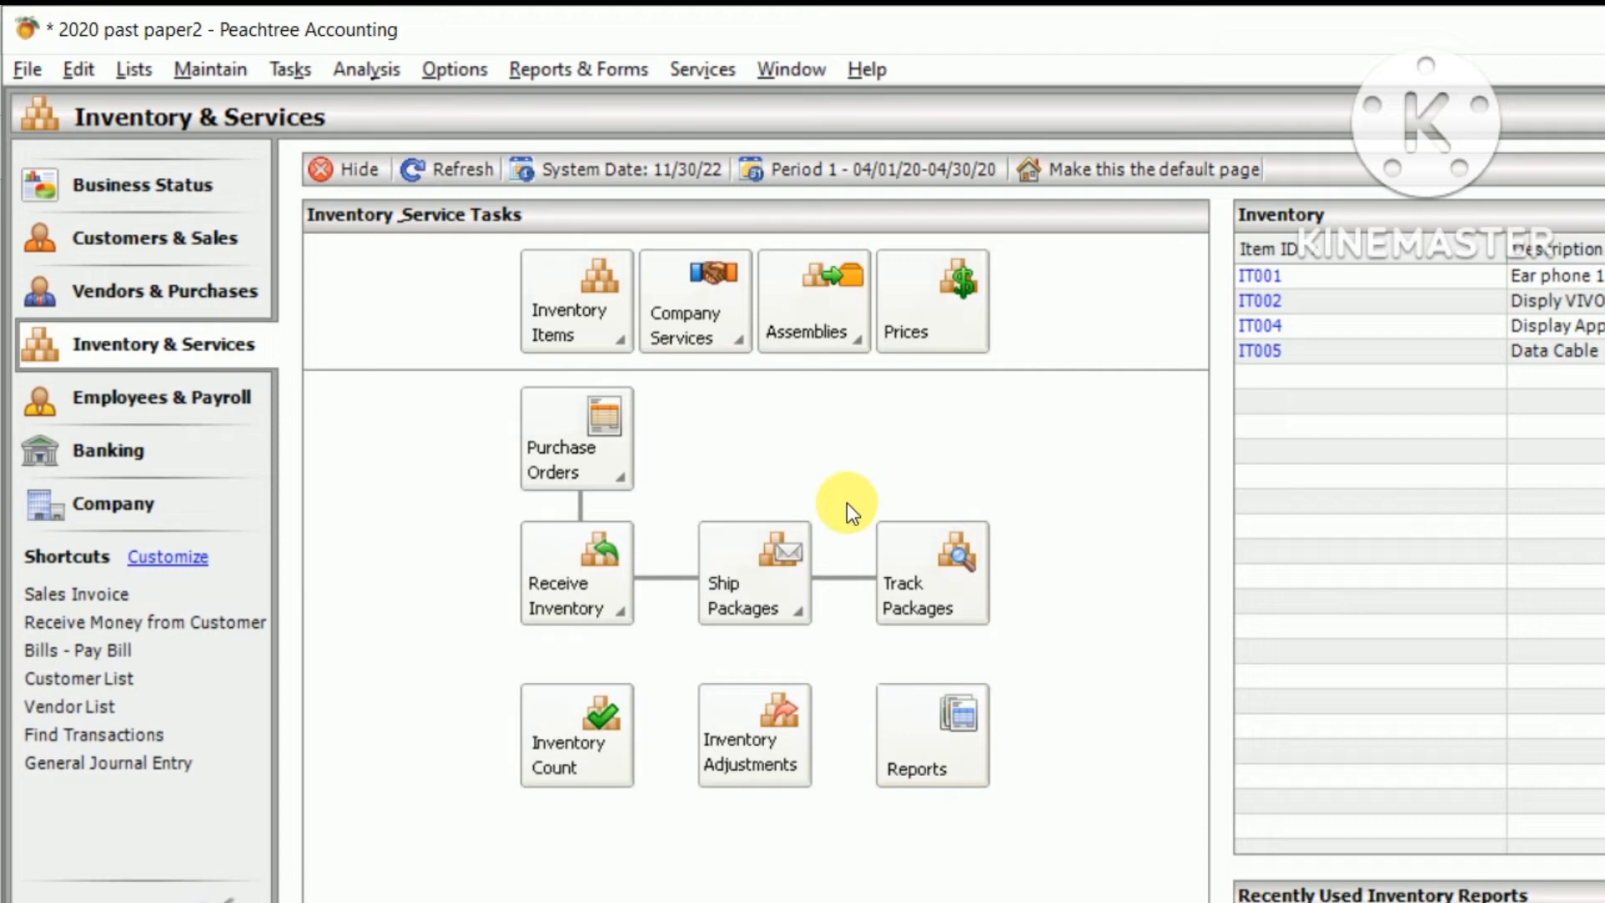
click(191, 302)
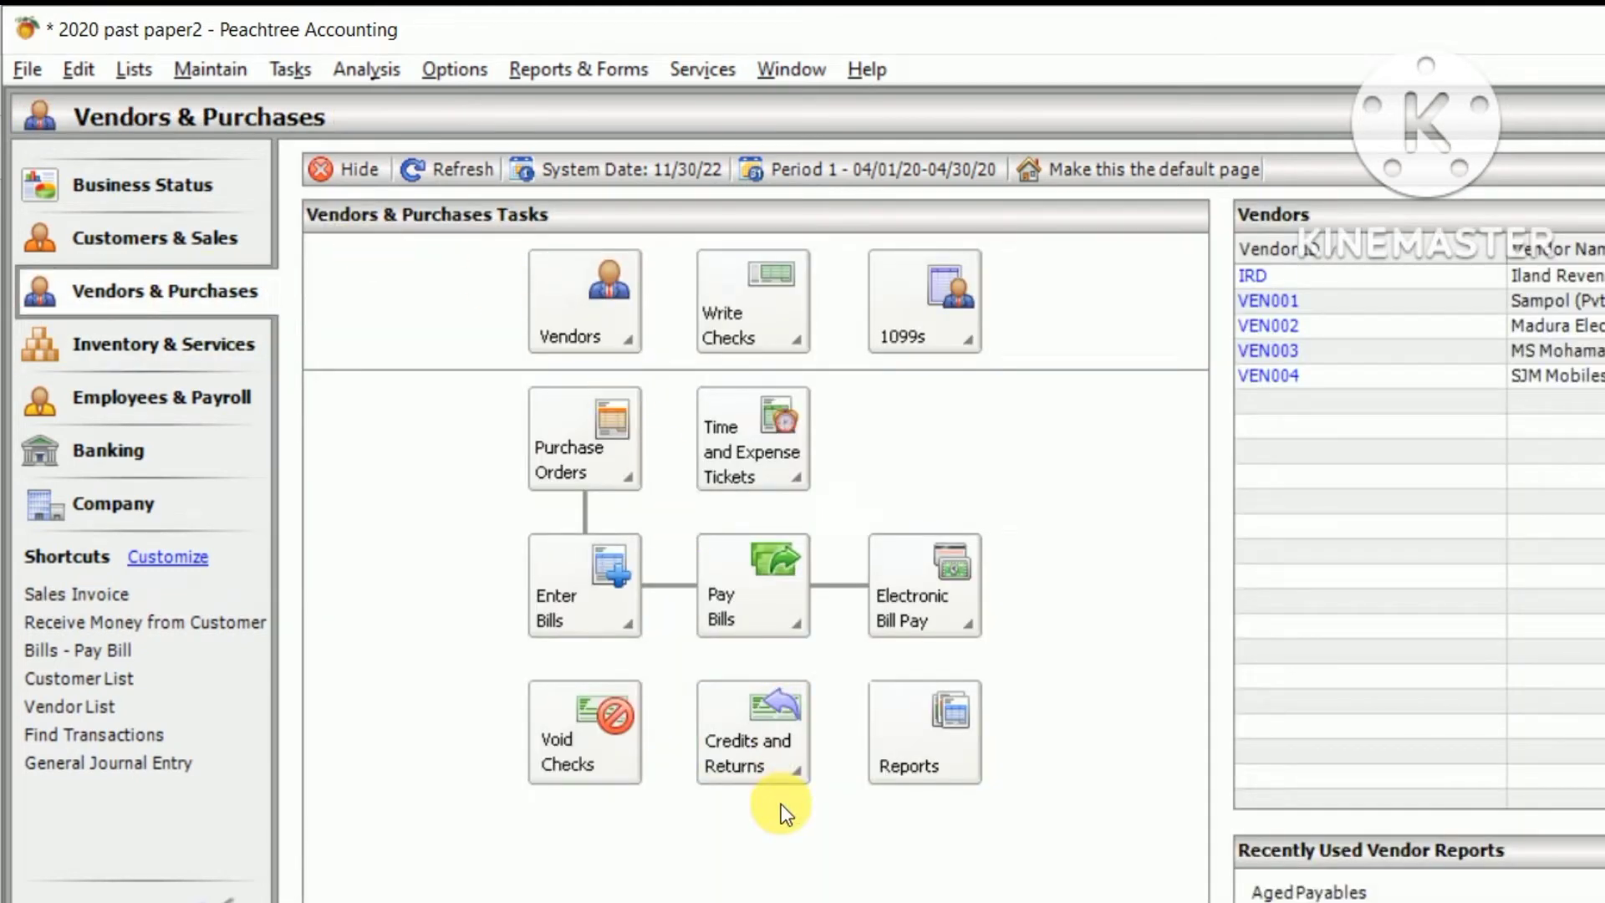
click(782, 768)
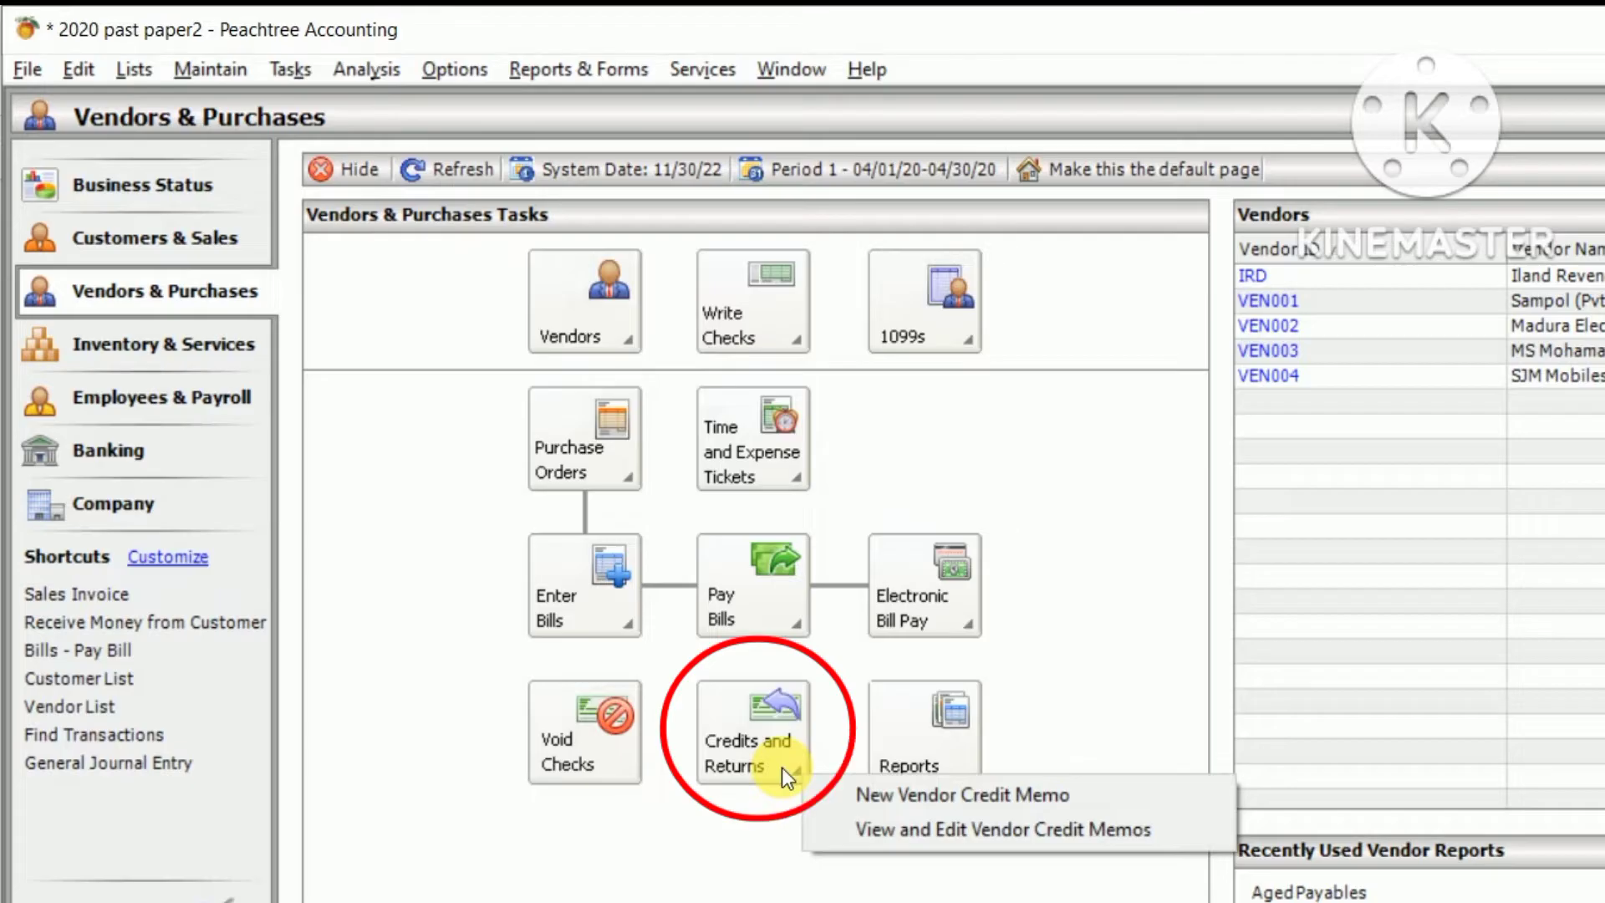
click(1019, 800)
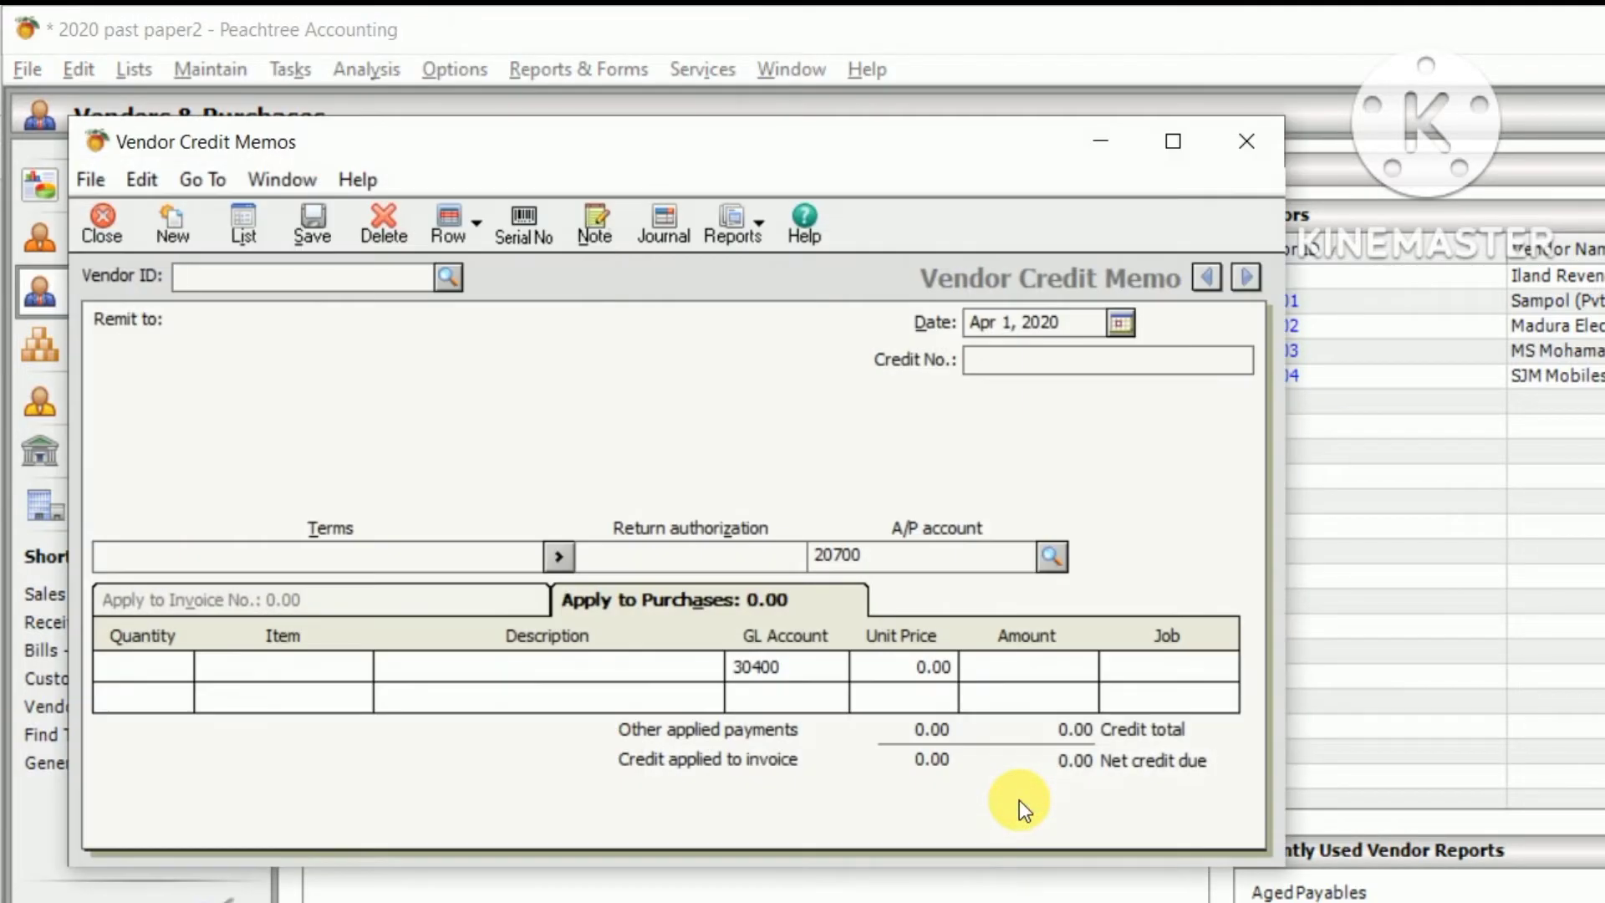
Set the memo's vendor to VEN001 and its date to Apr 11, 2020
key(alt+Tab)
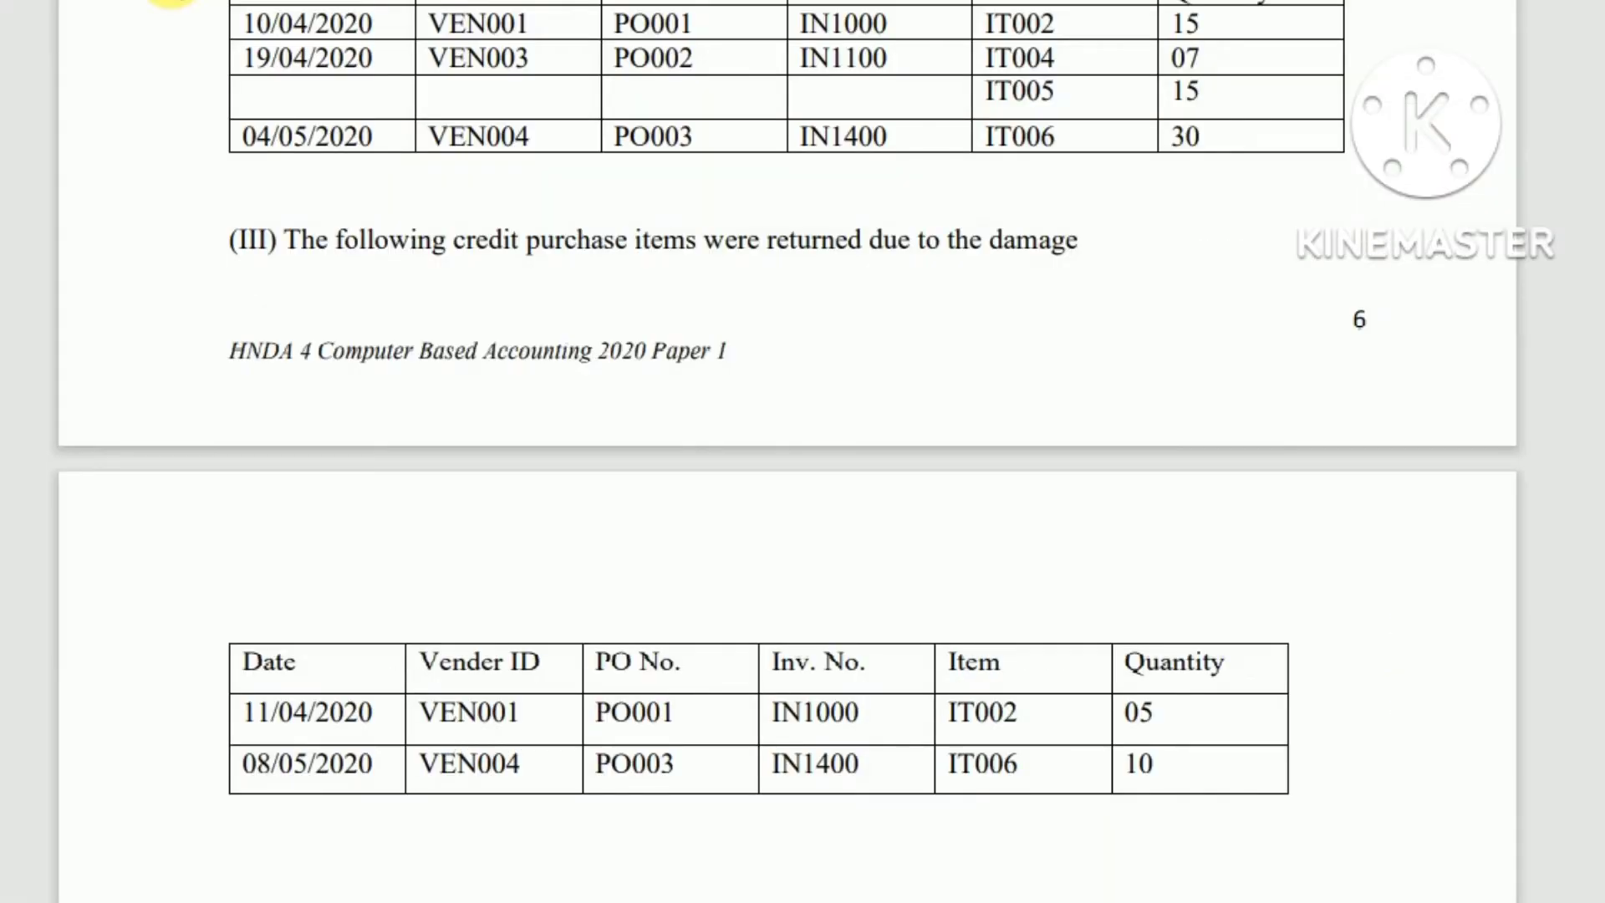
key(alt+Tab)
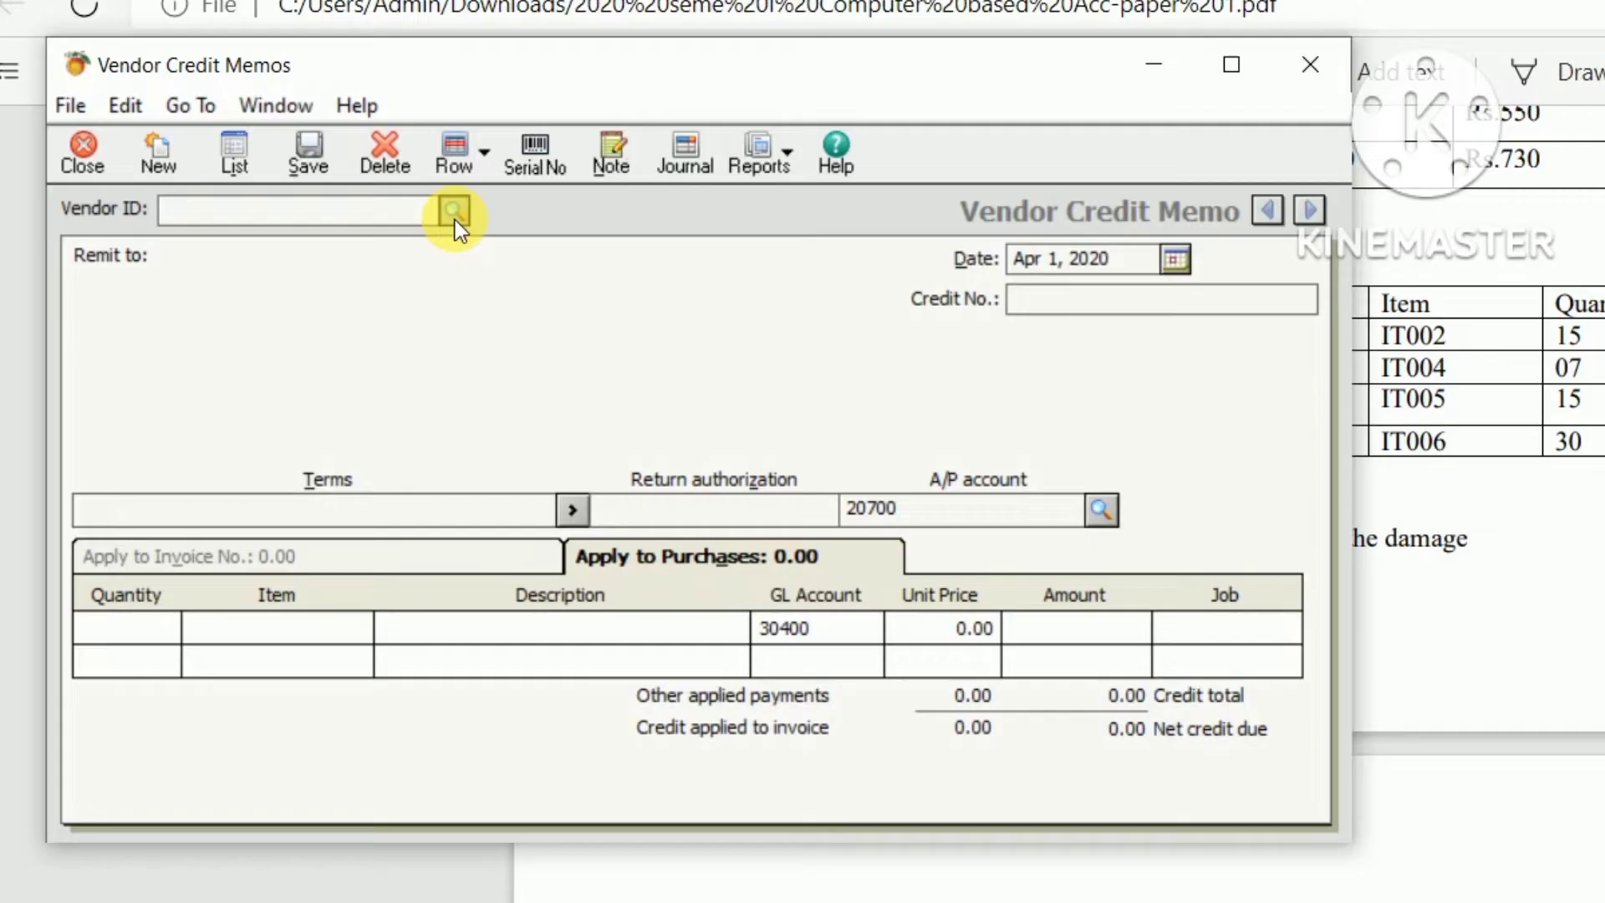
click(455, 213)
double_click(435, 258)
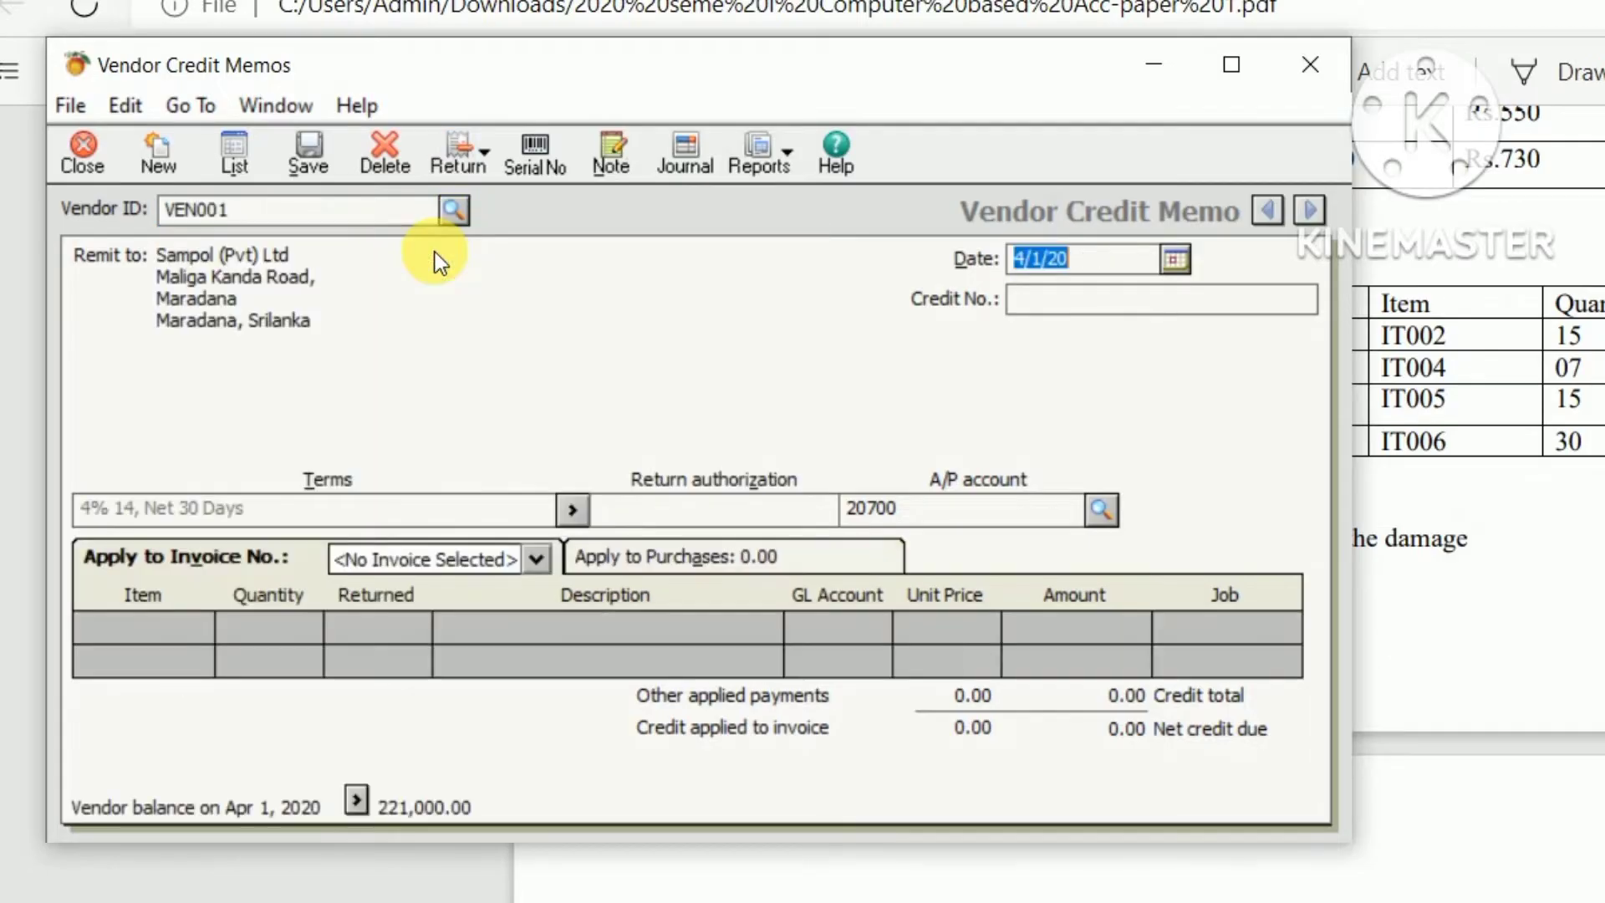
key(alt+Tab)
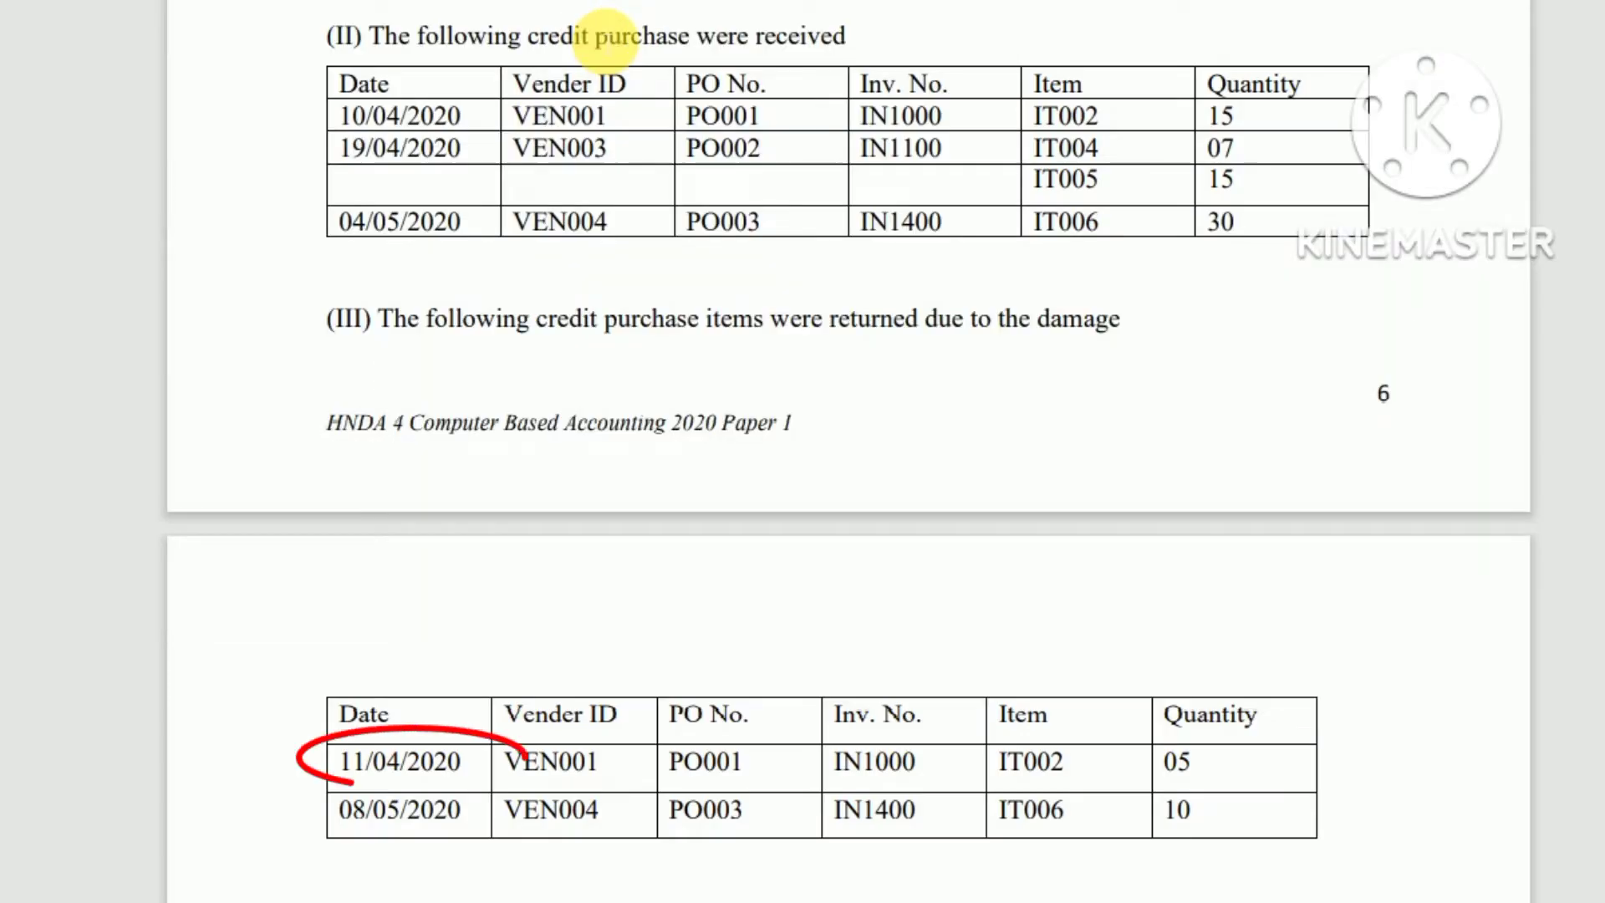
key(alt+Tab)
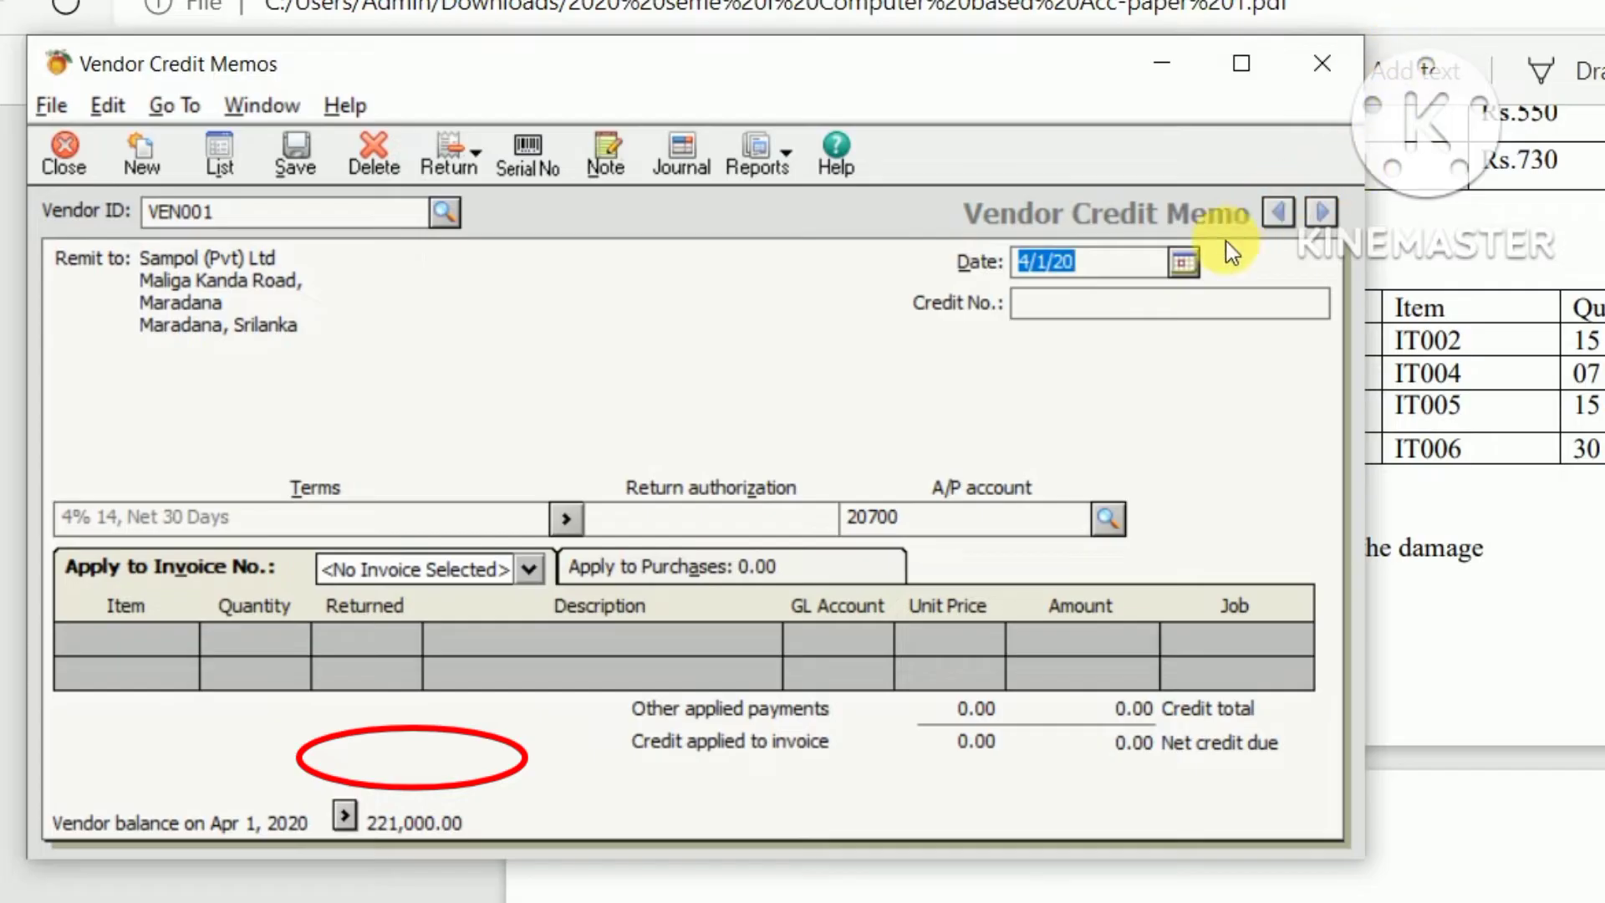
click(1185, 261)
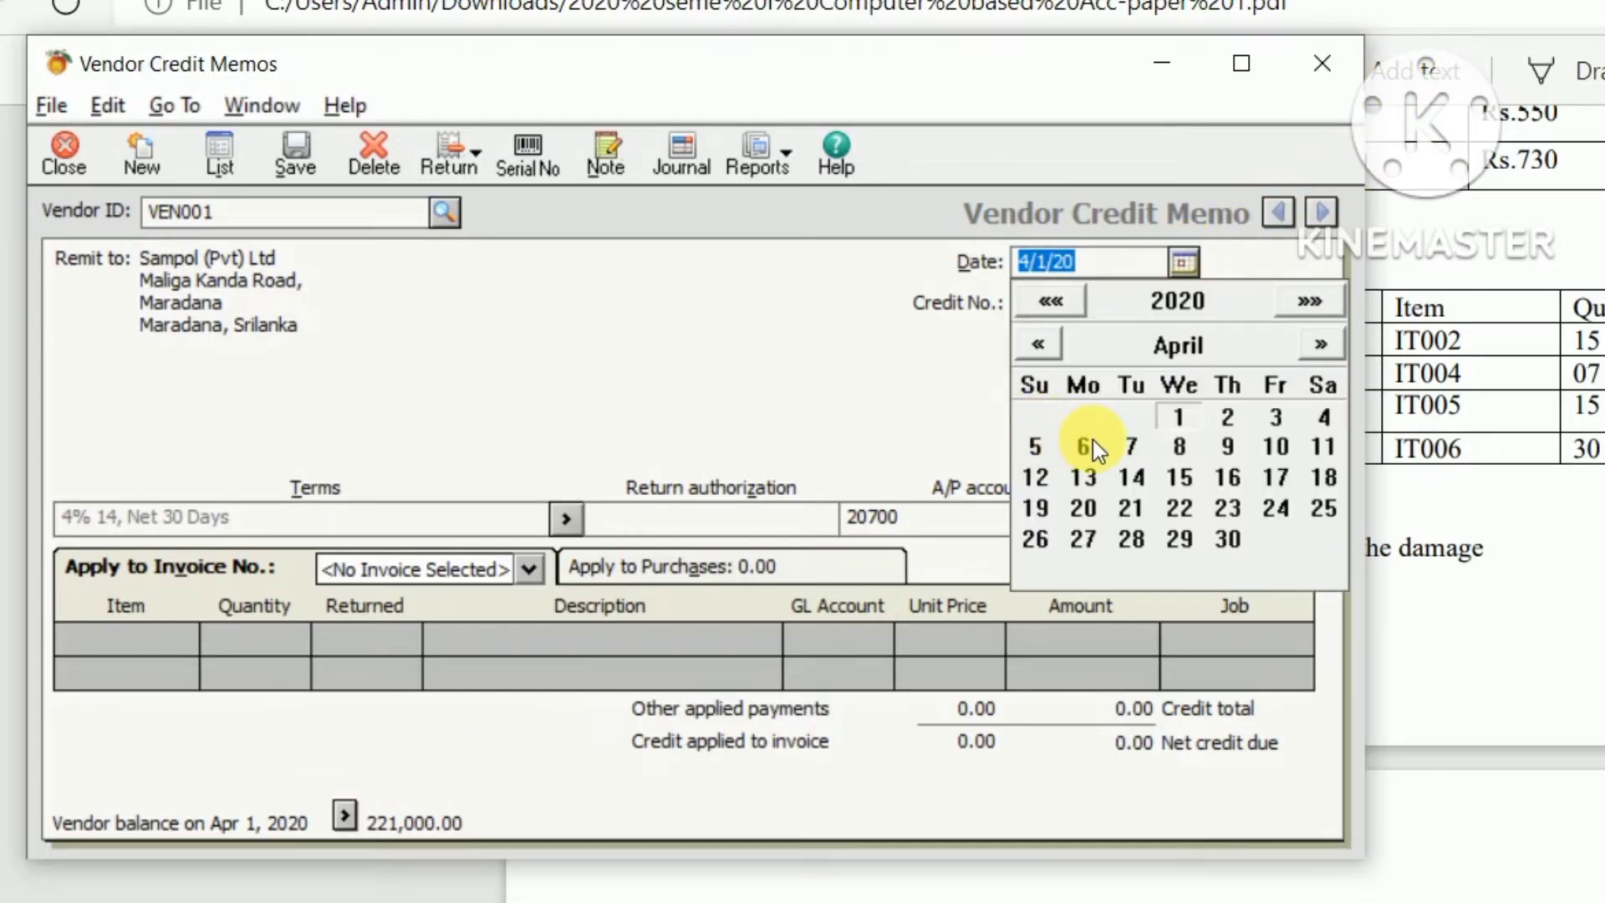
click(1323, 477)
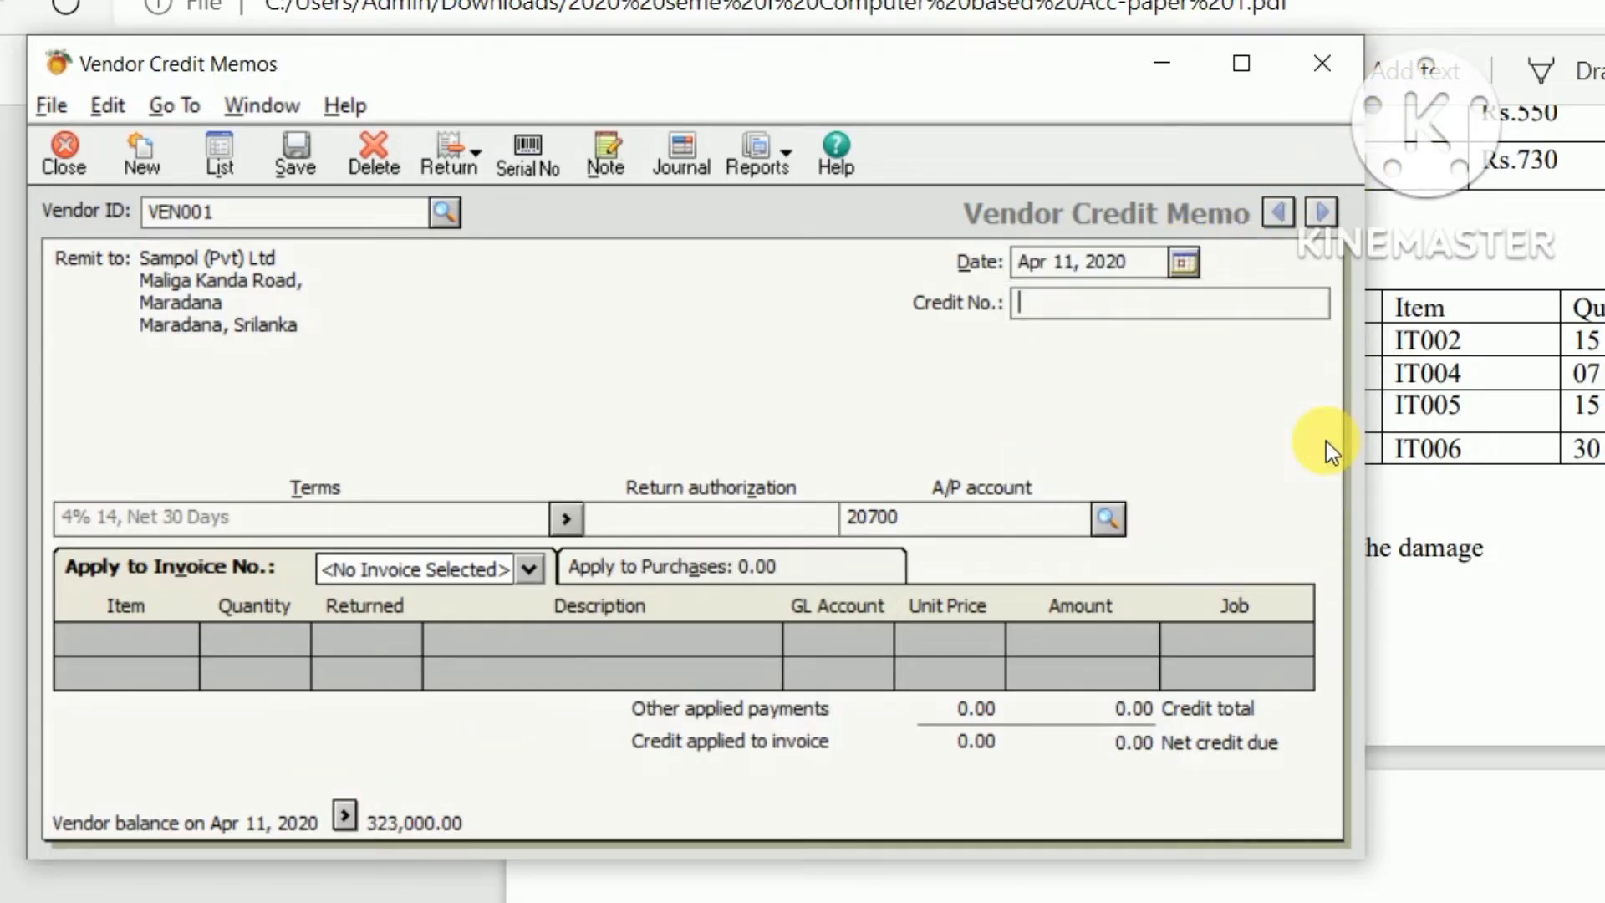
Apply the credit memo to invoice IN1000, which lists item IT002
click(414, 568)
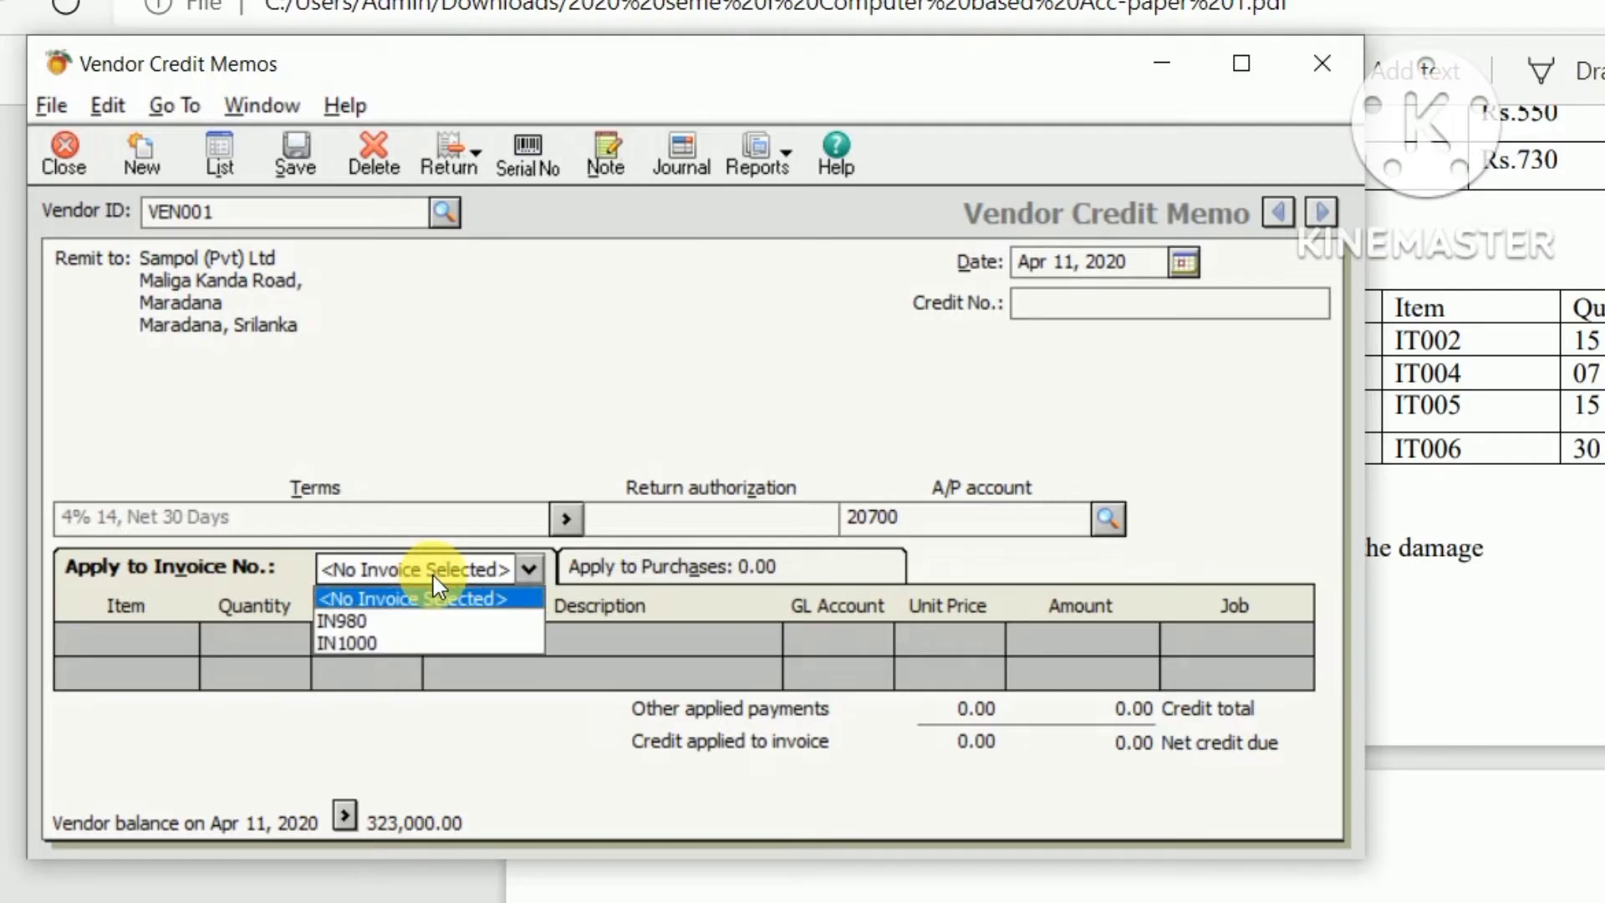
click(395, 643)
key(alt+Tab)
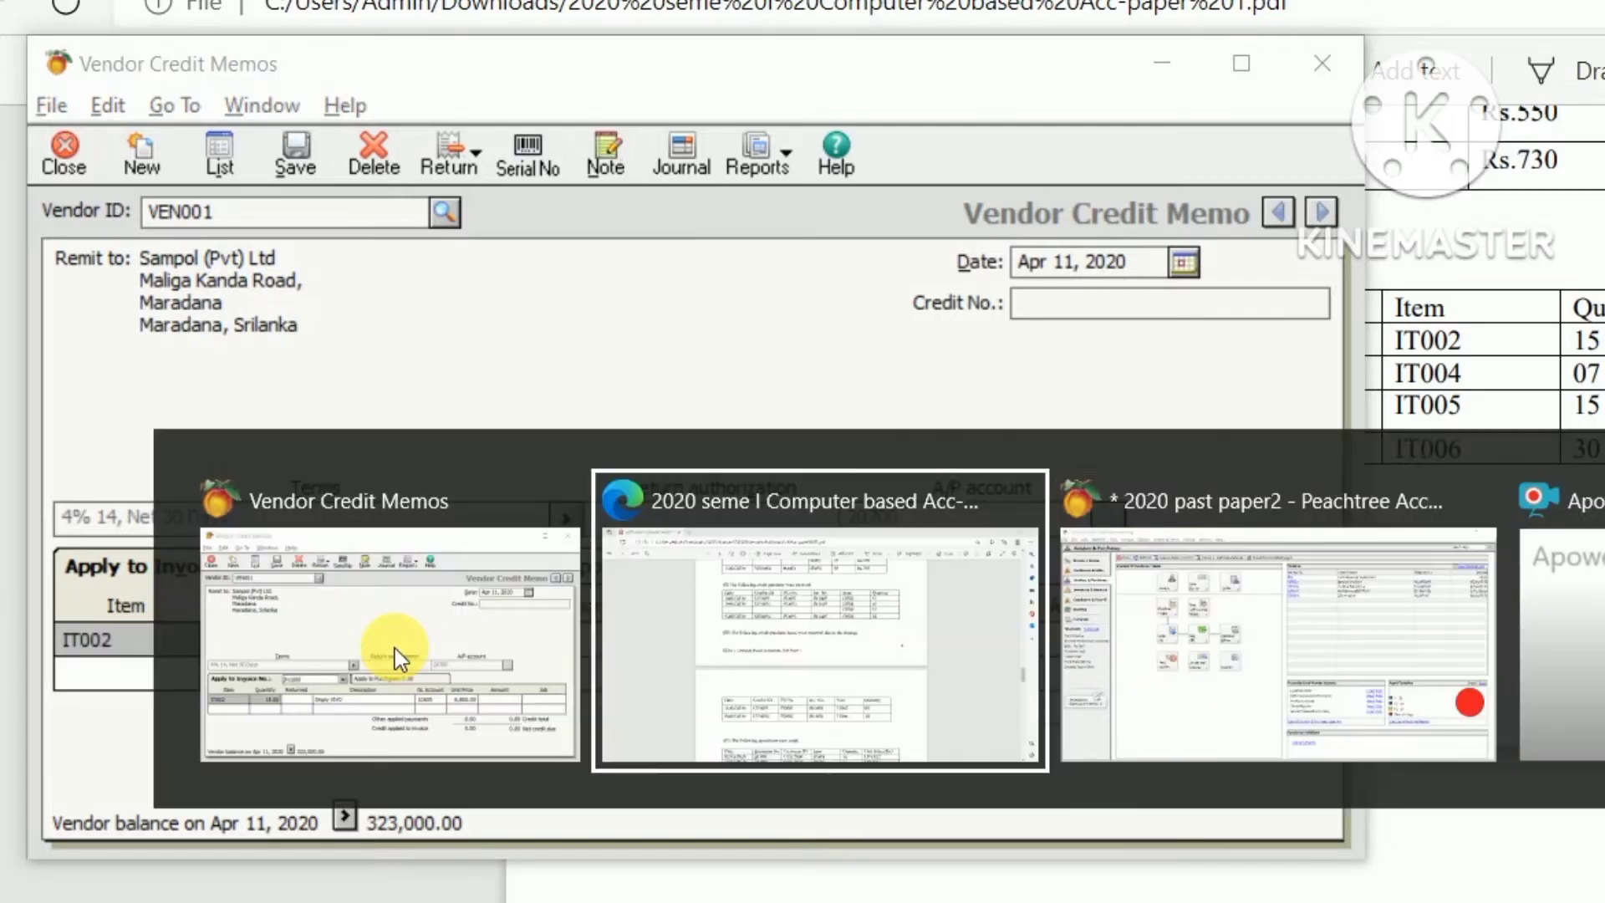
key(alt+Tab)
key(alt+shift+Tab)
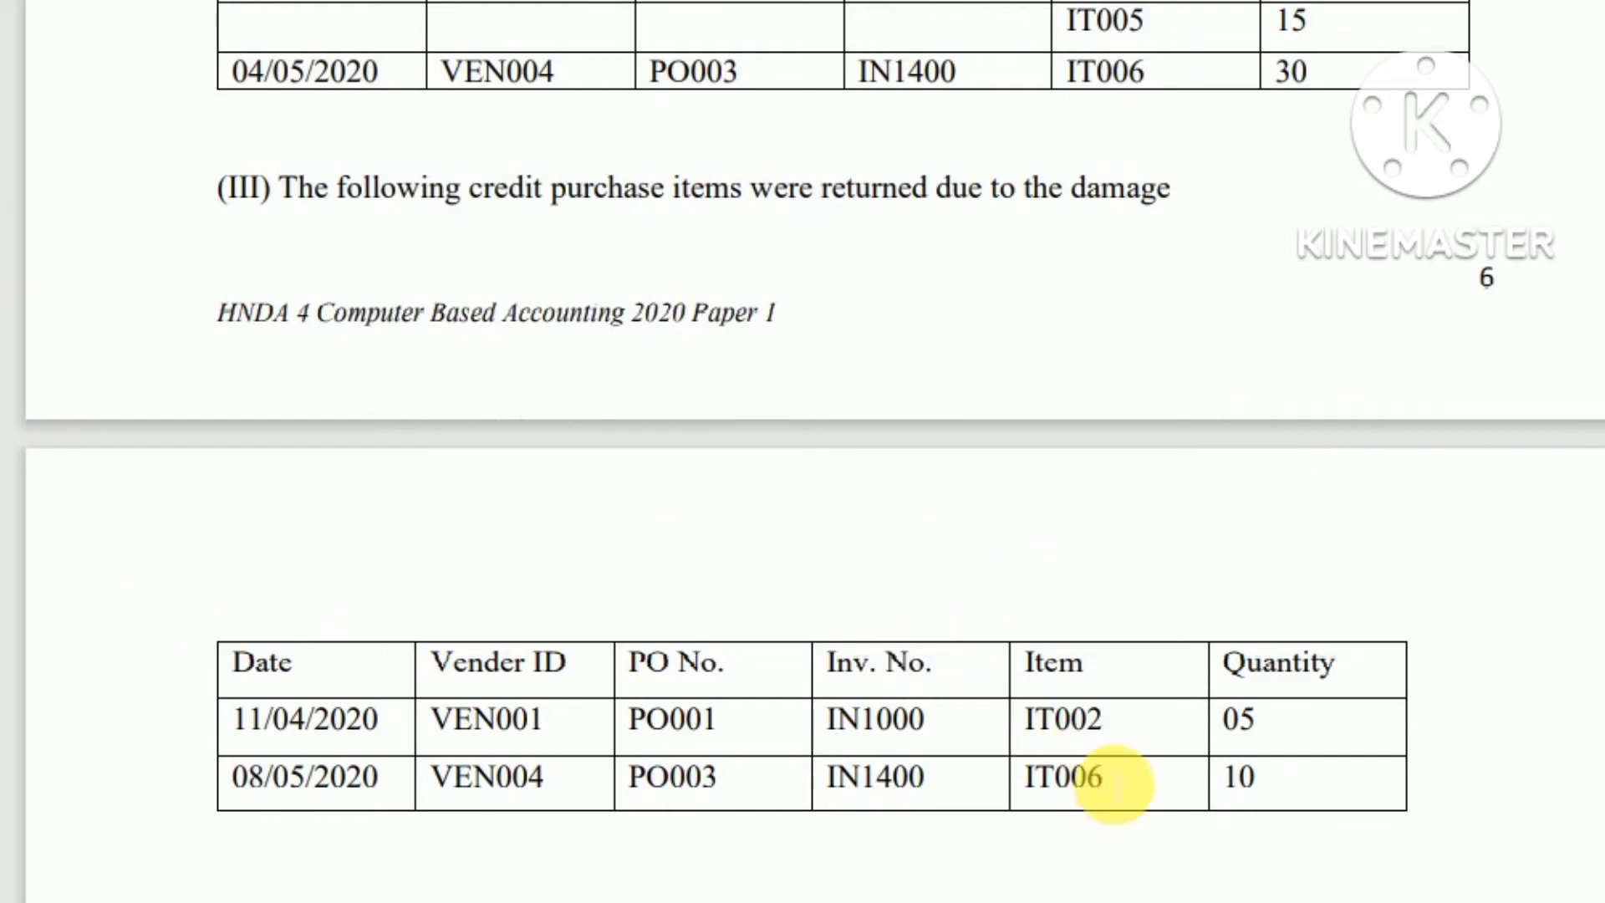
key(alt+Tab)
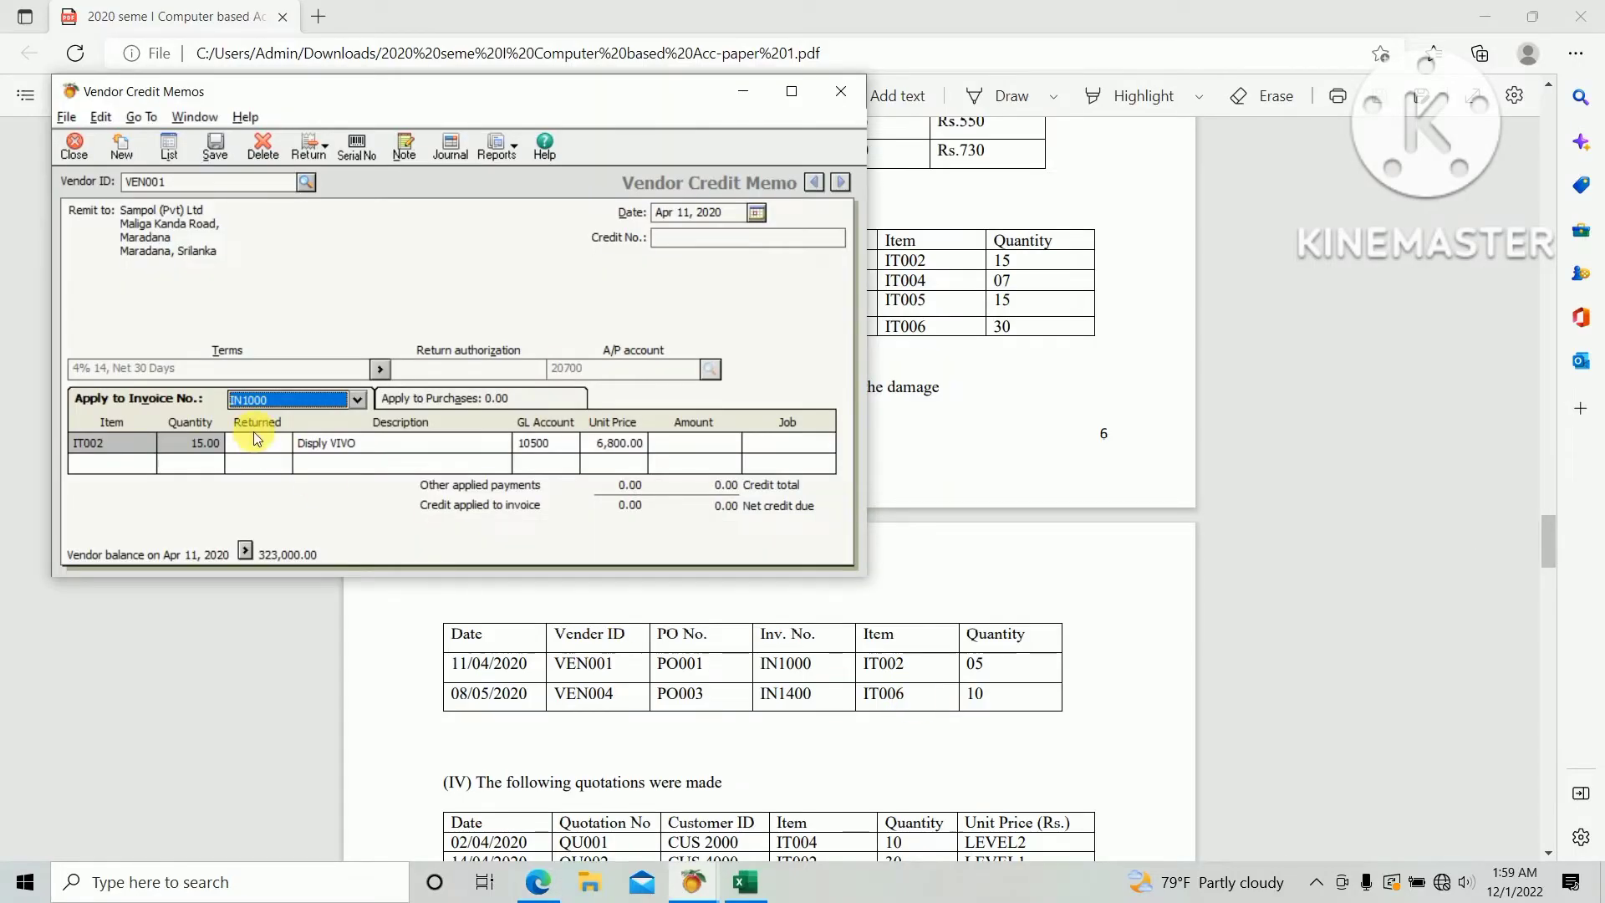
Enter a returned quantity of 5 for item IT002
click(258, 442)
text(5)
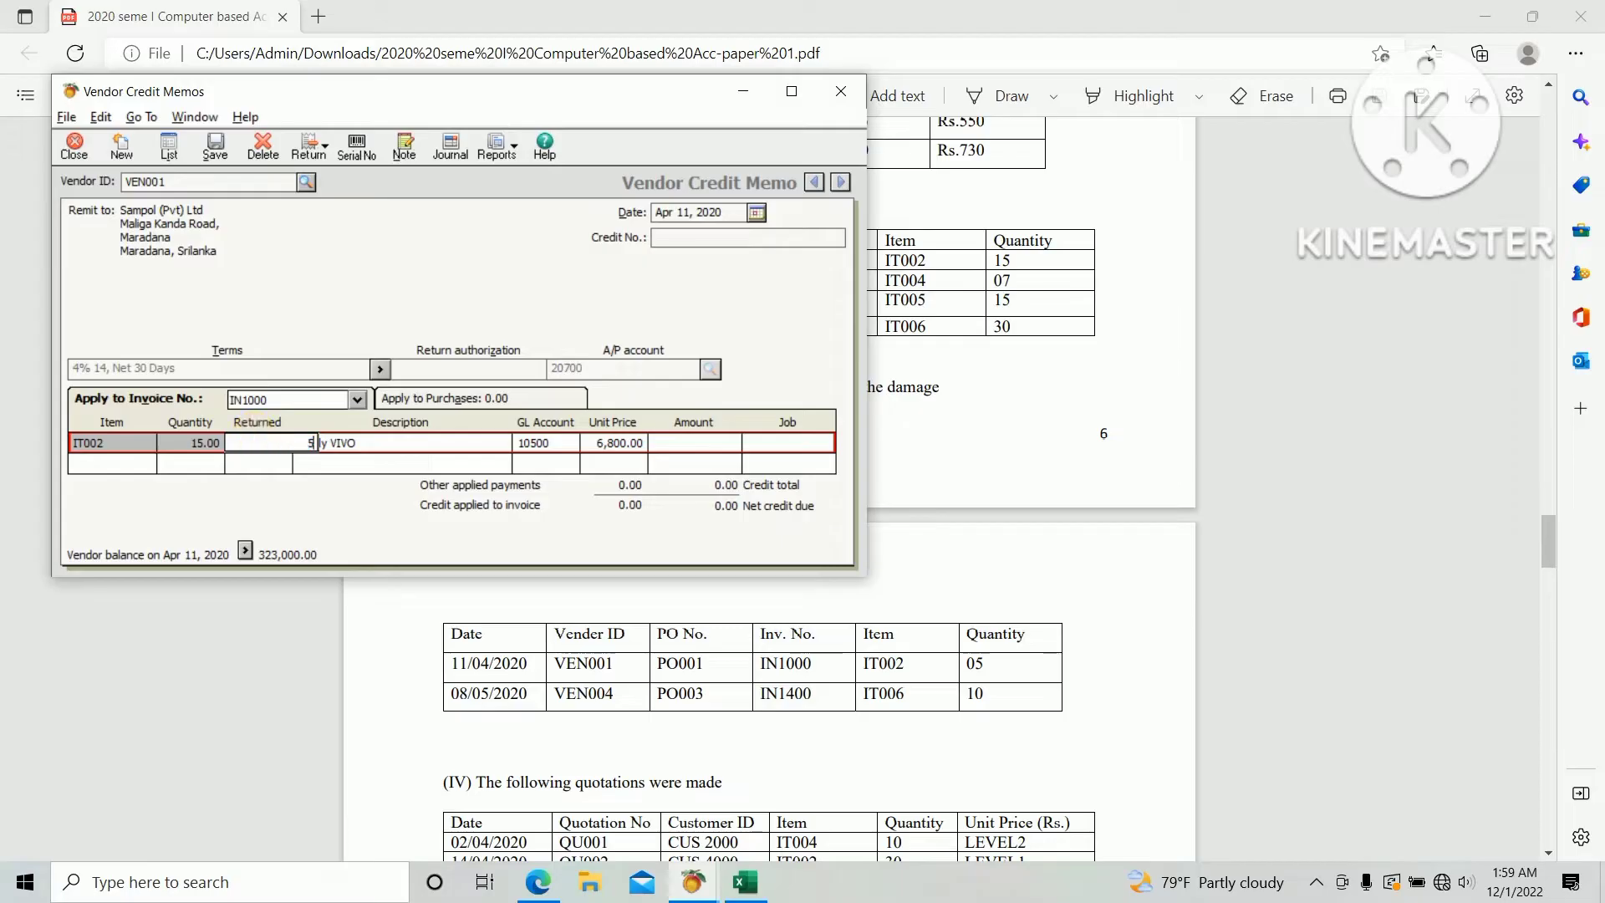
key(Tab)
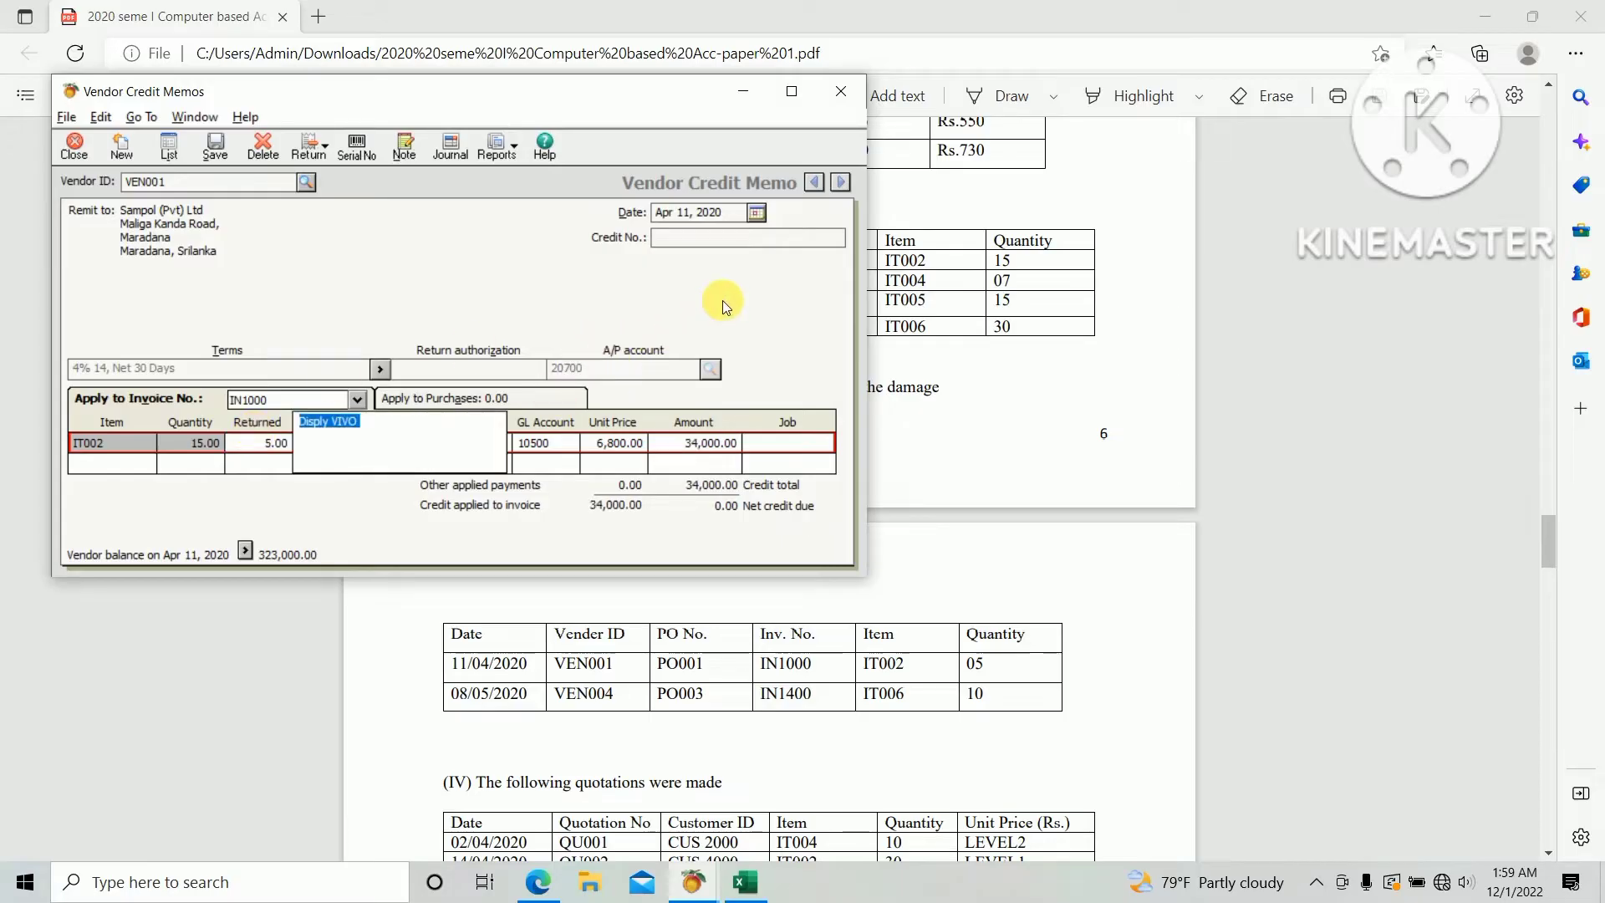
key(Tab)
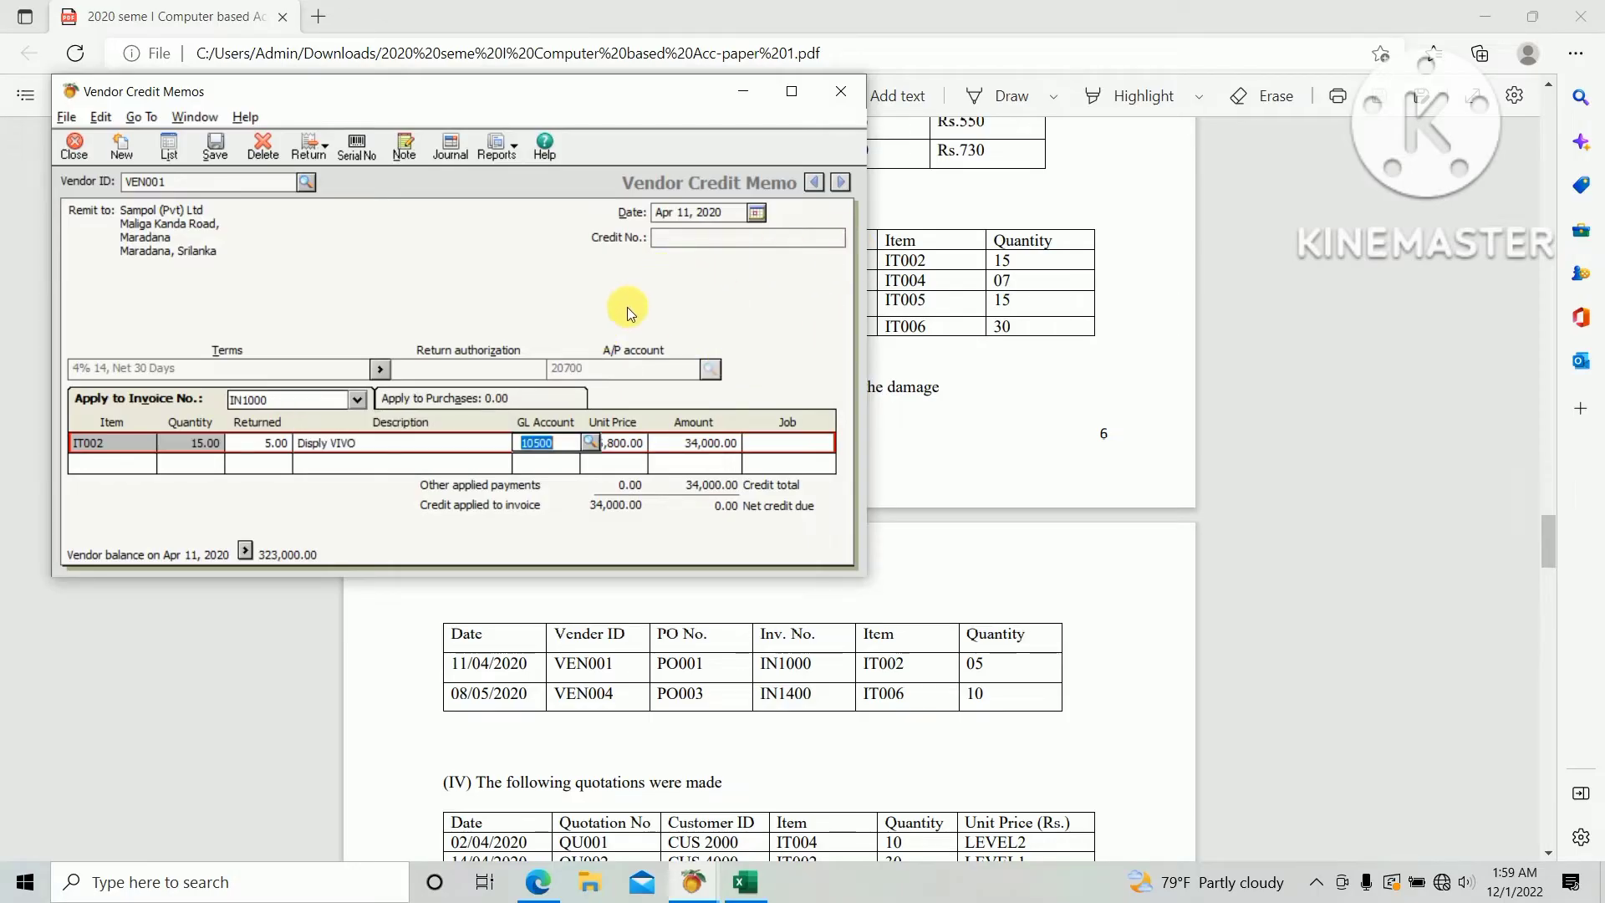
Give the VEN001 memo credit number PO001 and save it
click(219, 153)
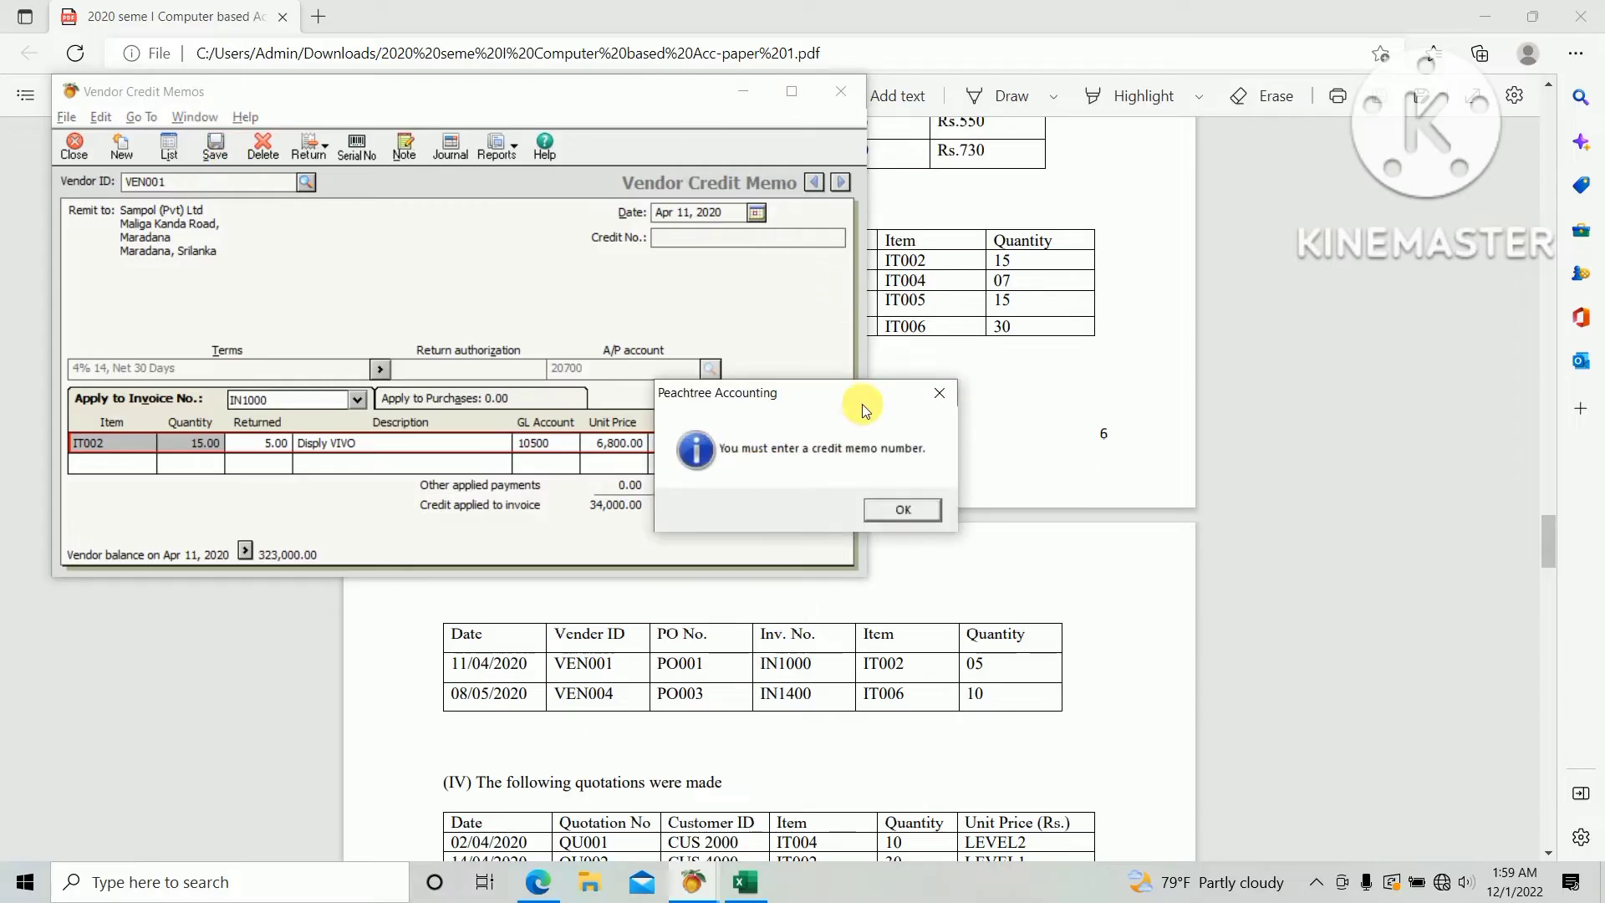
click(904, 504)
key(alt+Tab)
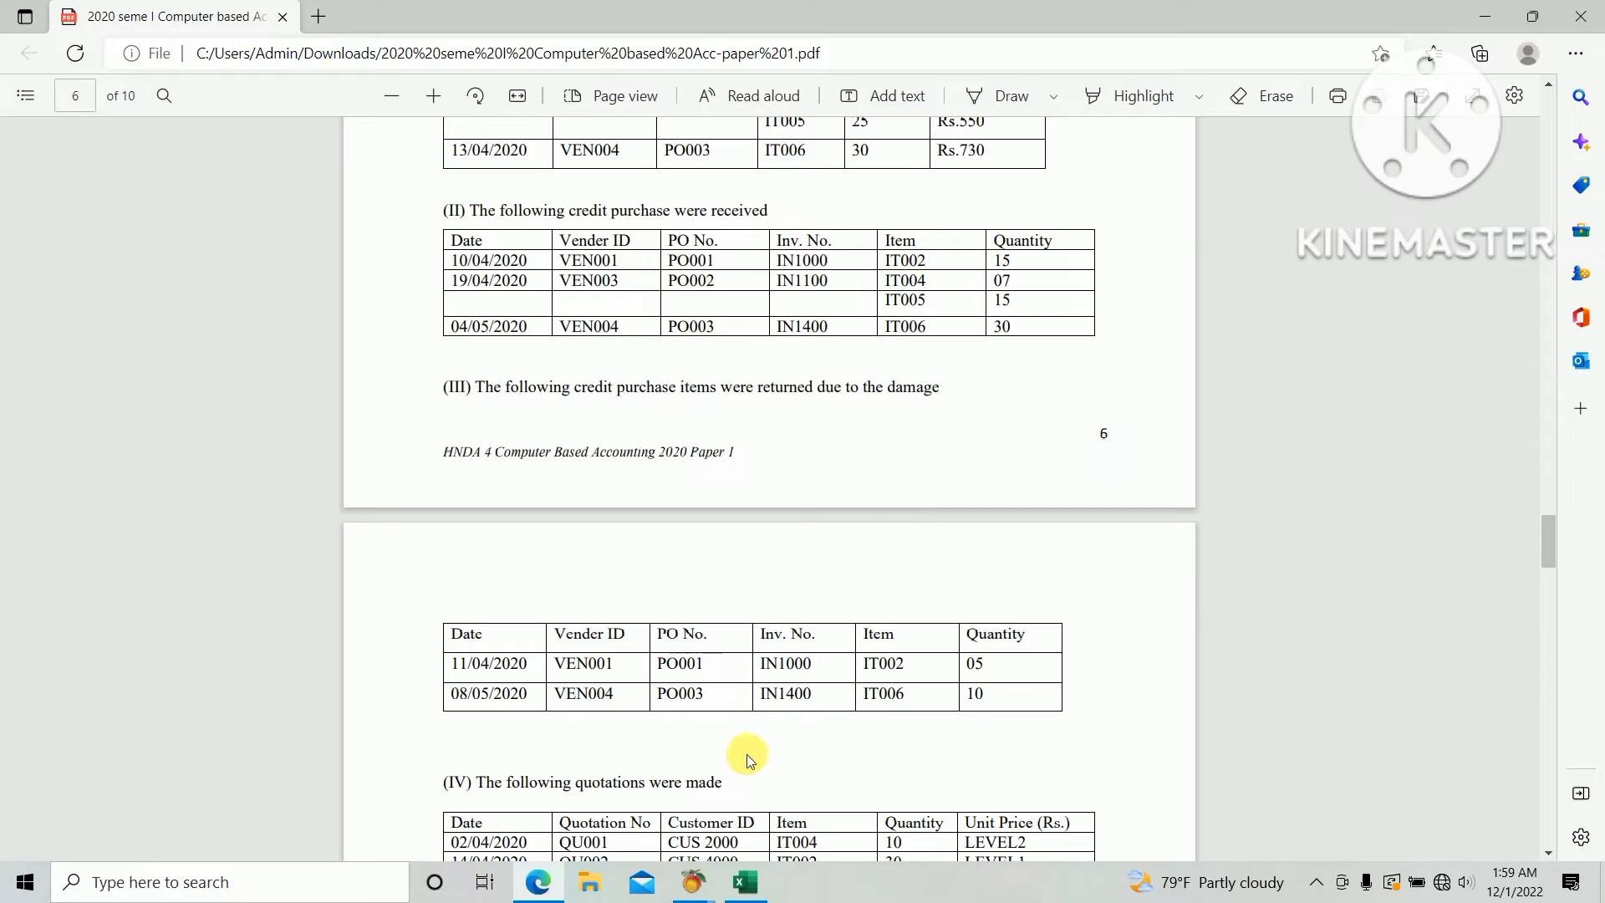
key(alt+Tab)
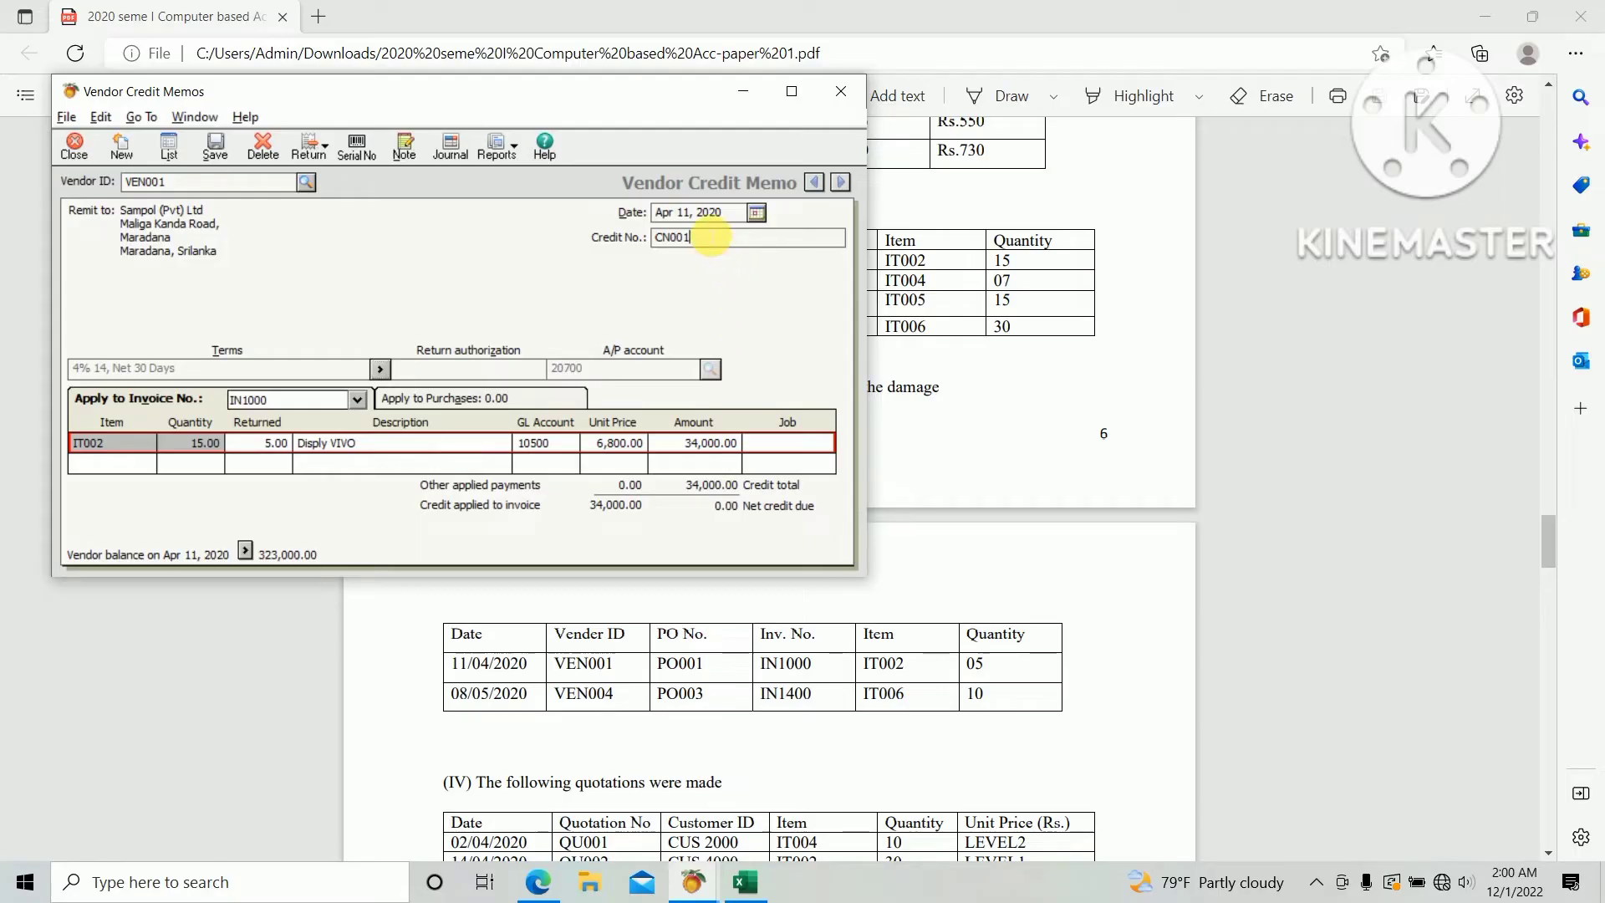
double_click(684, 238)
text(P)
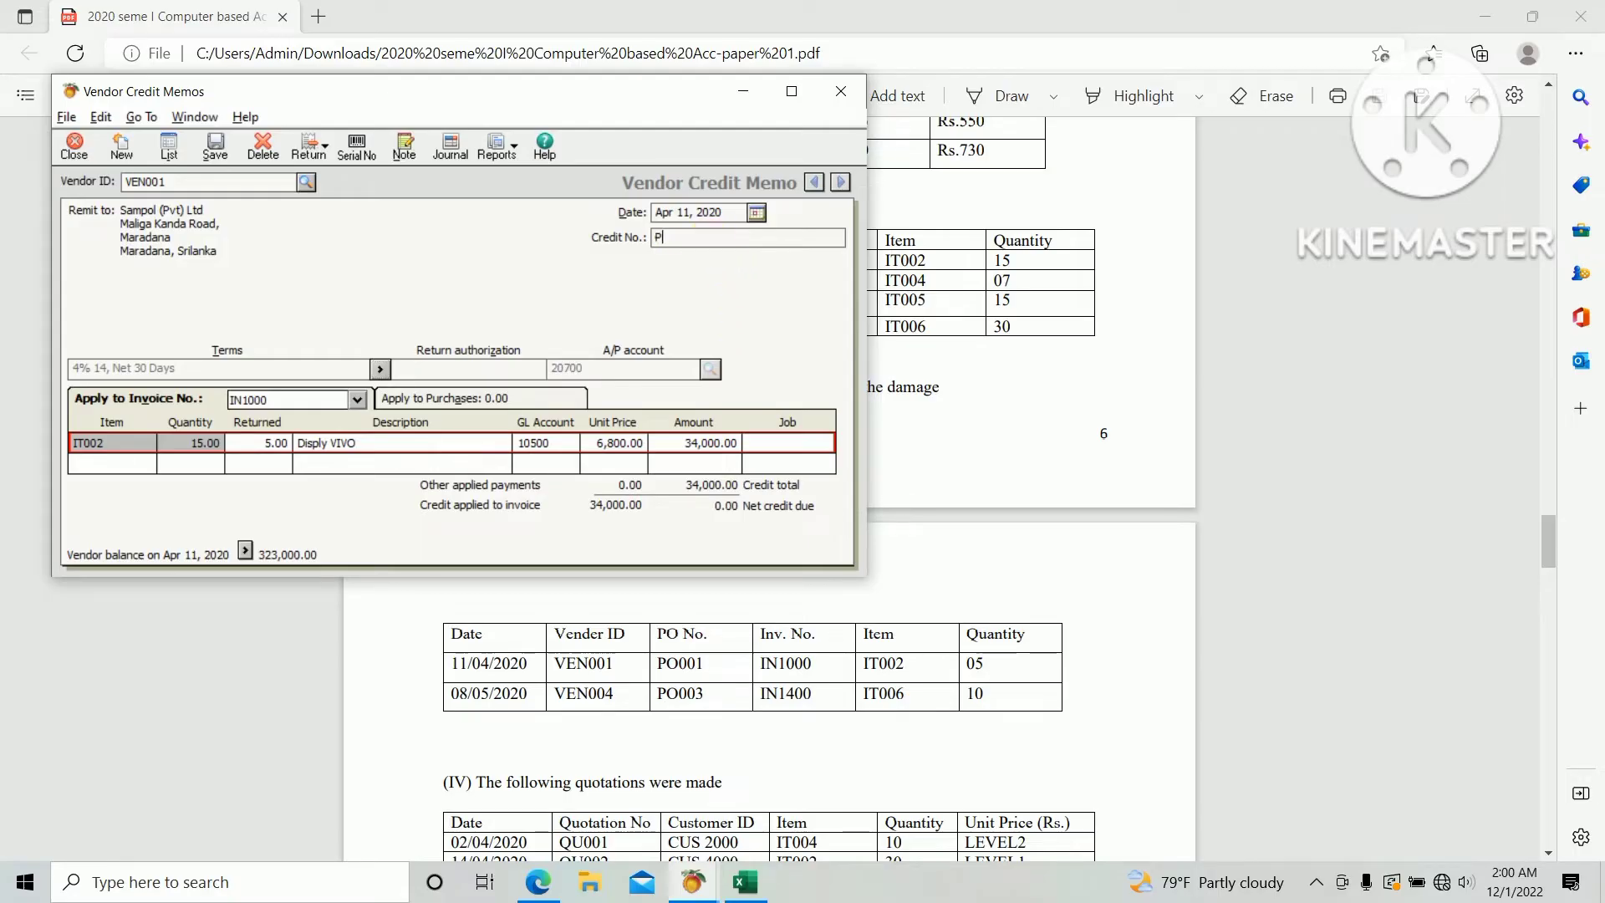
text(O001)
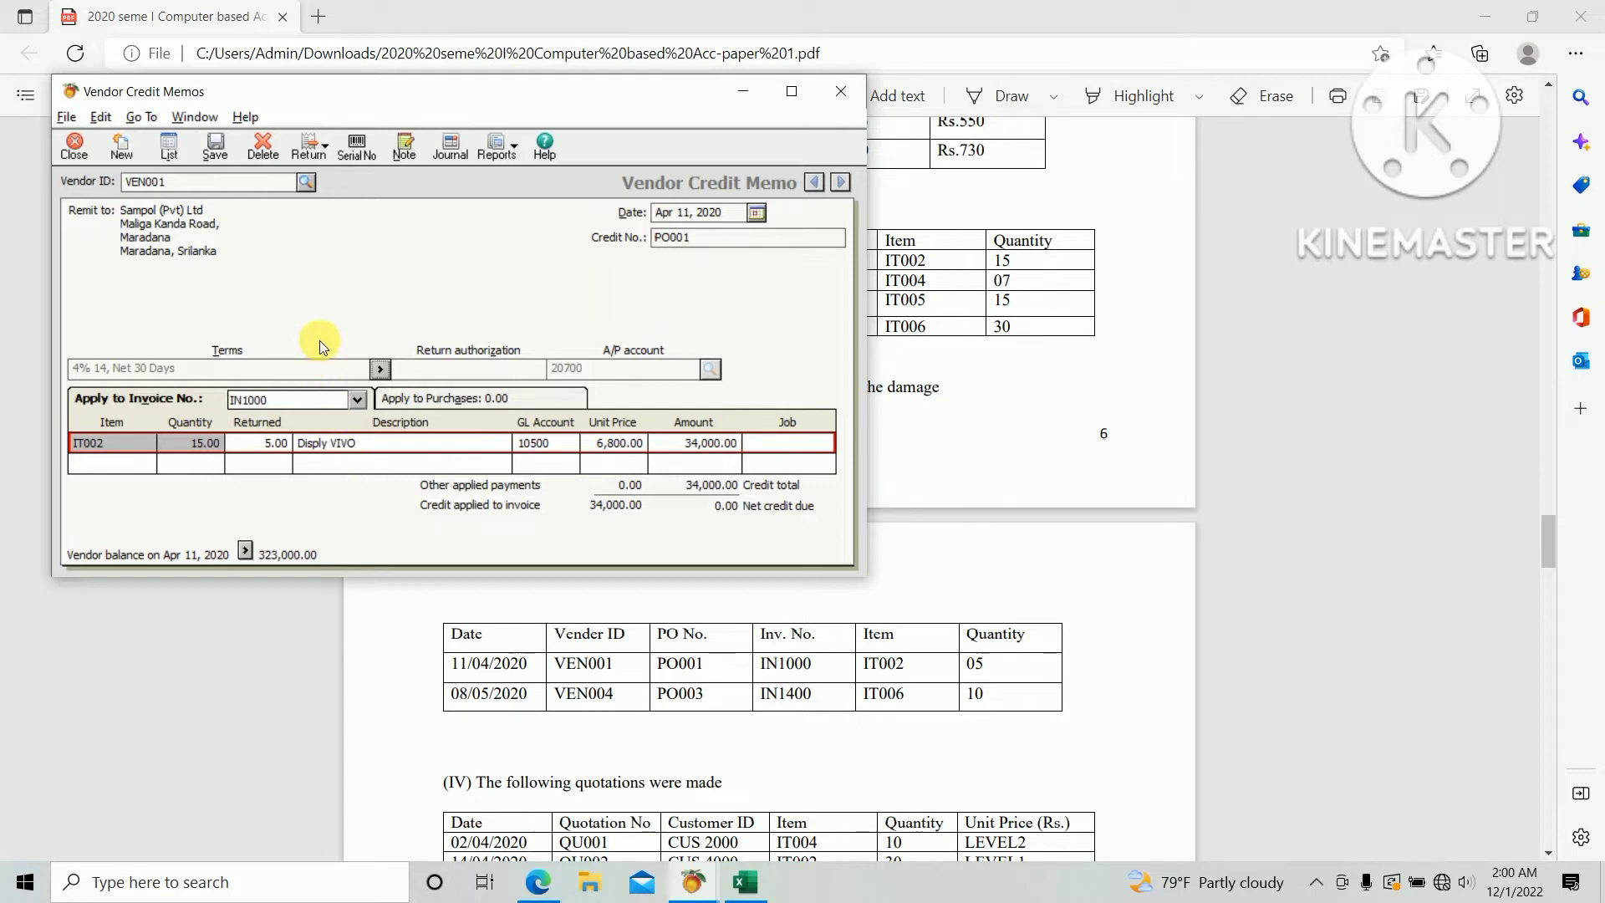
click(216, 147)
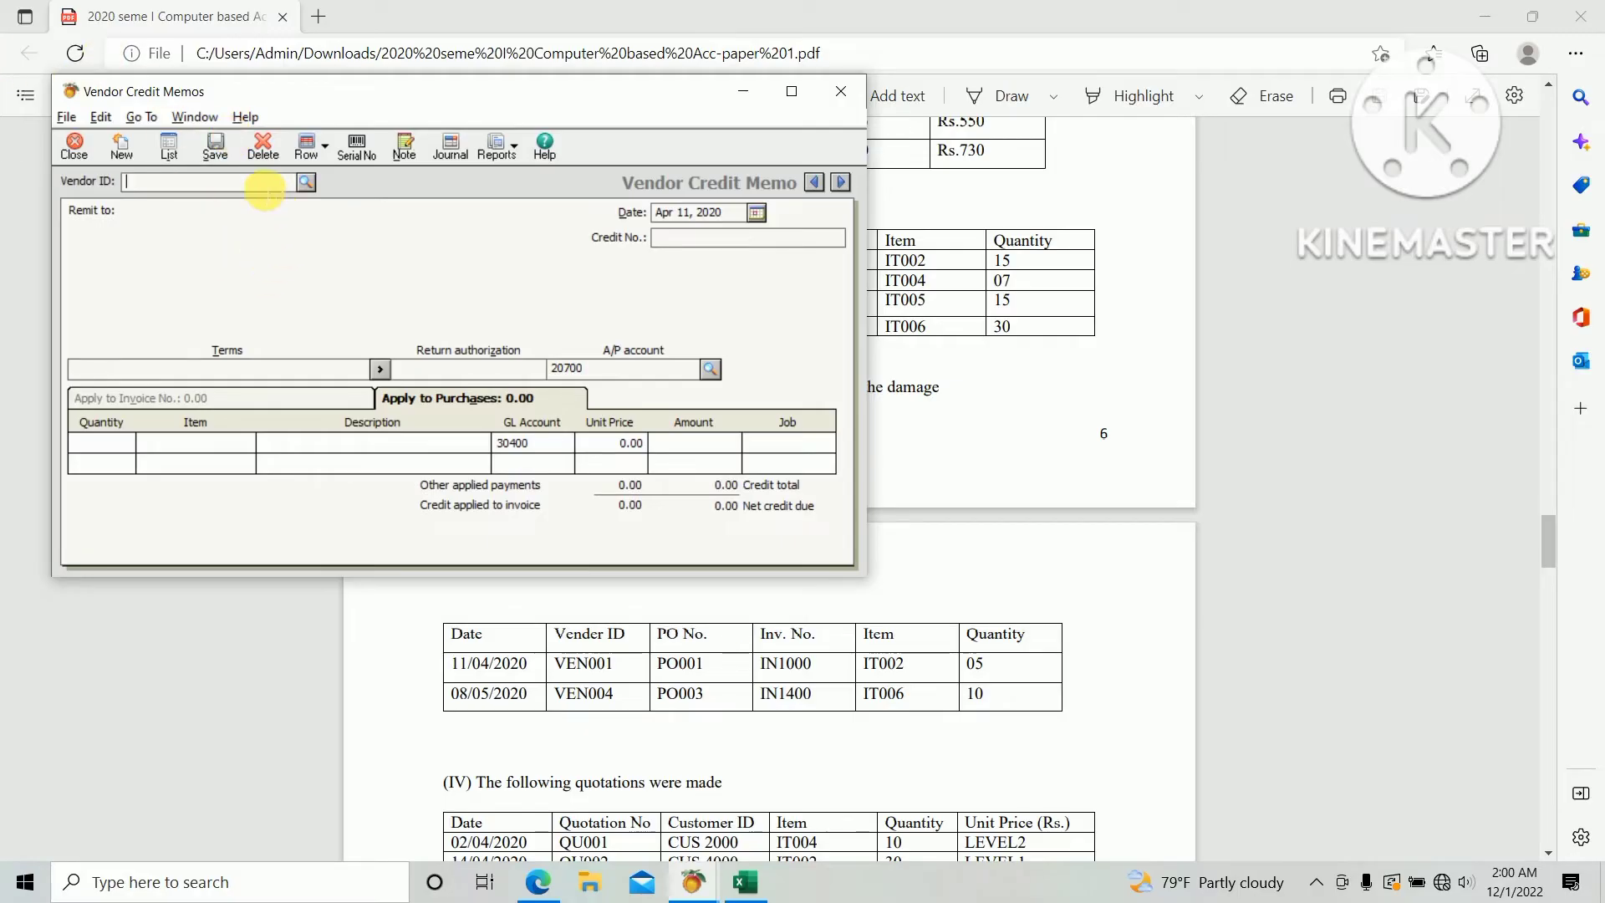
Create a credit memo for vendor VEN004 (SJM Mobiles) dated May 8, 2020
click(306, 182)
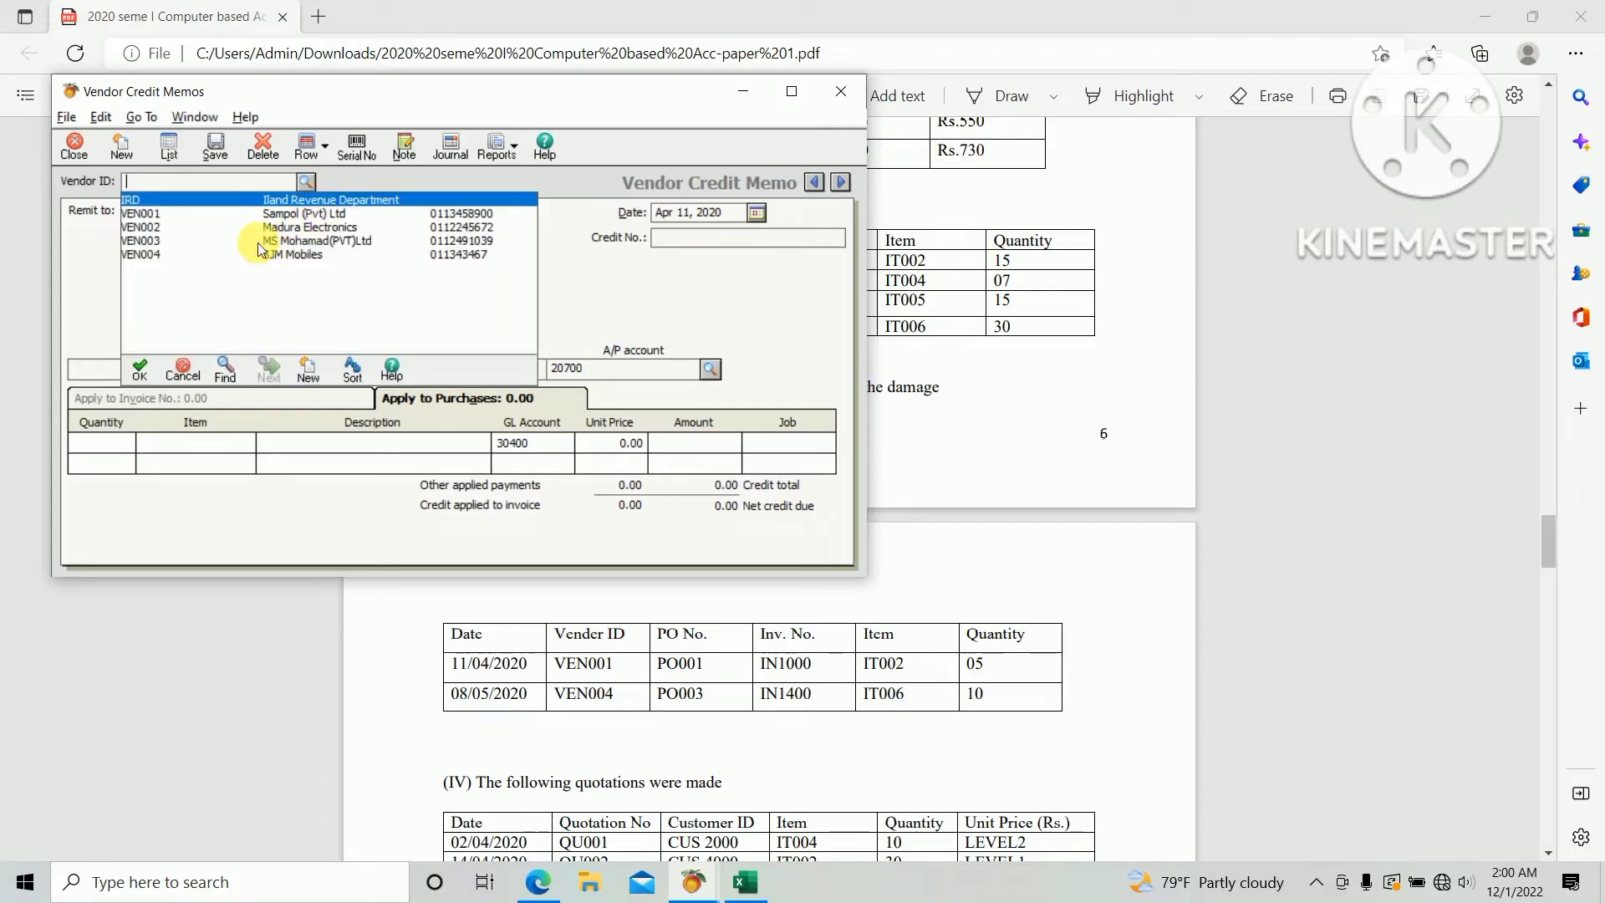
double_click(226, 254)
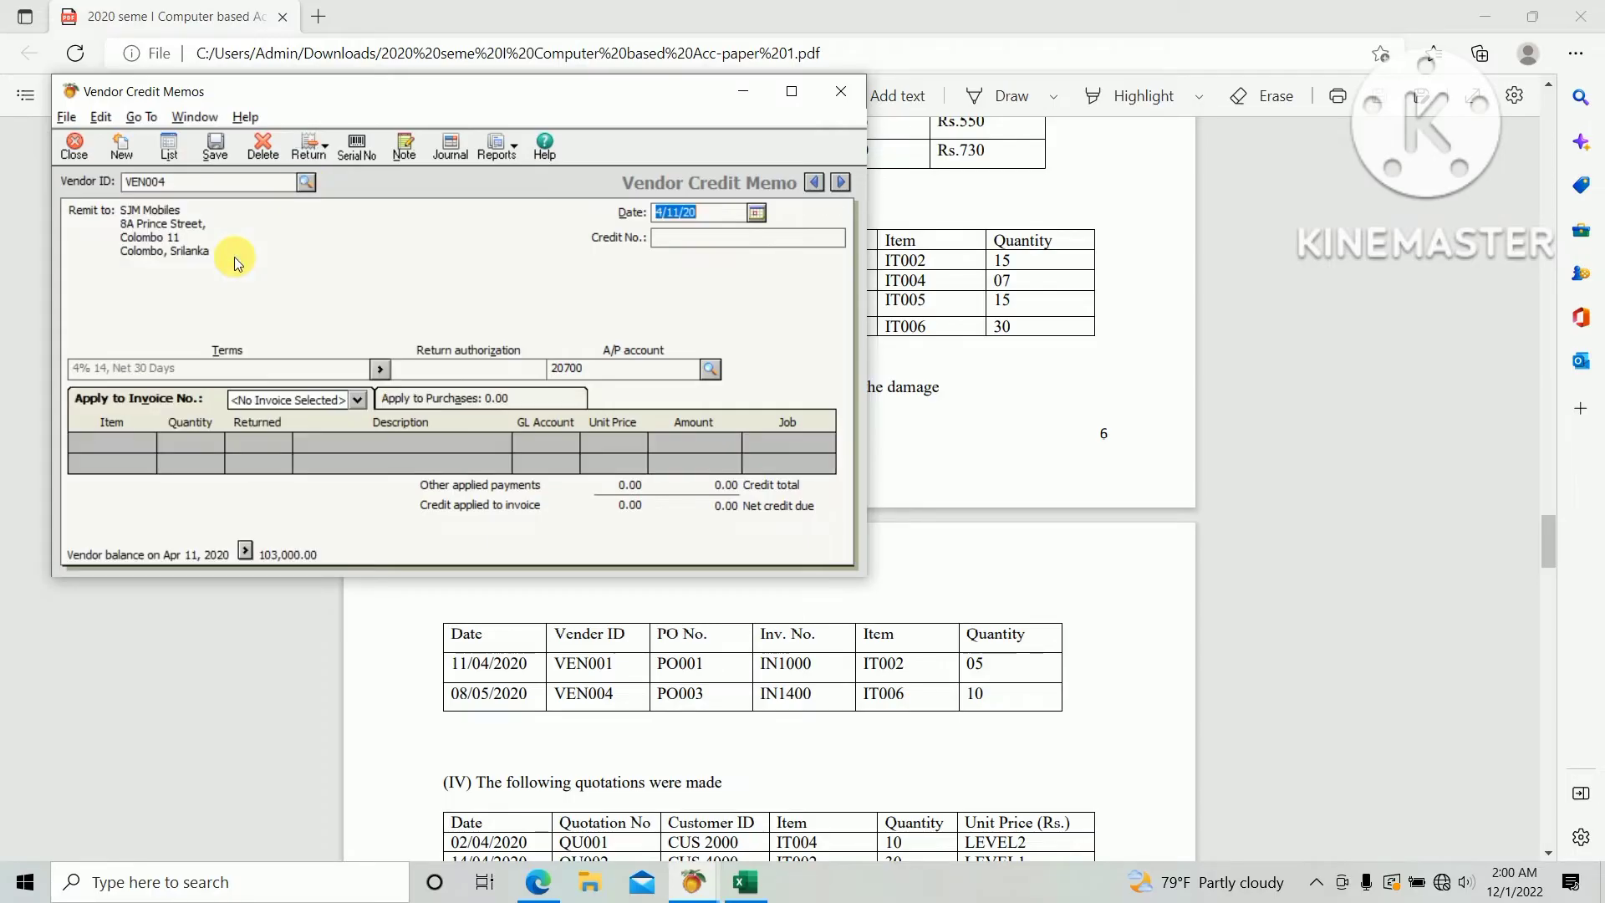
click(757, 215)
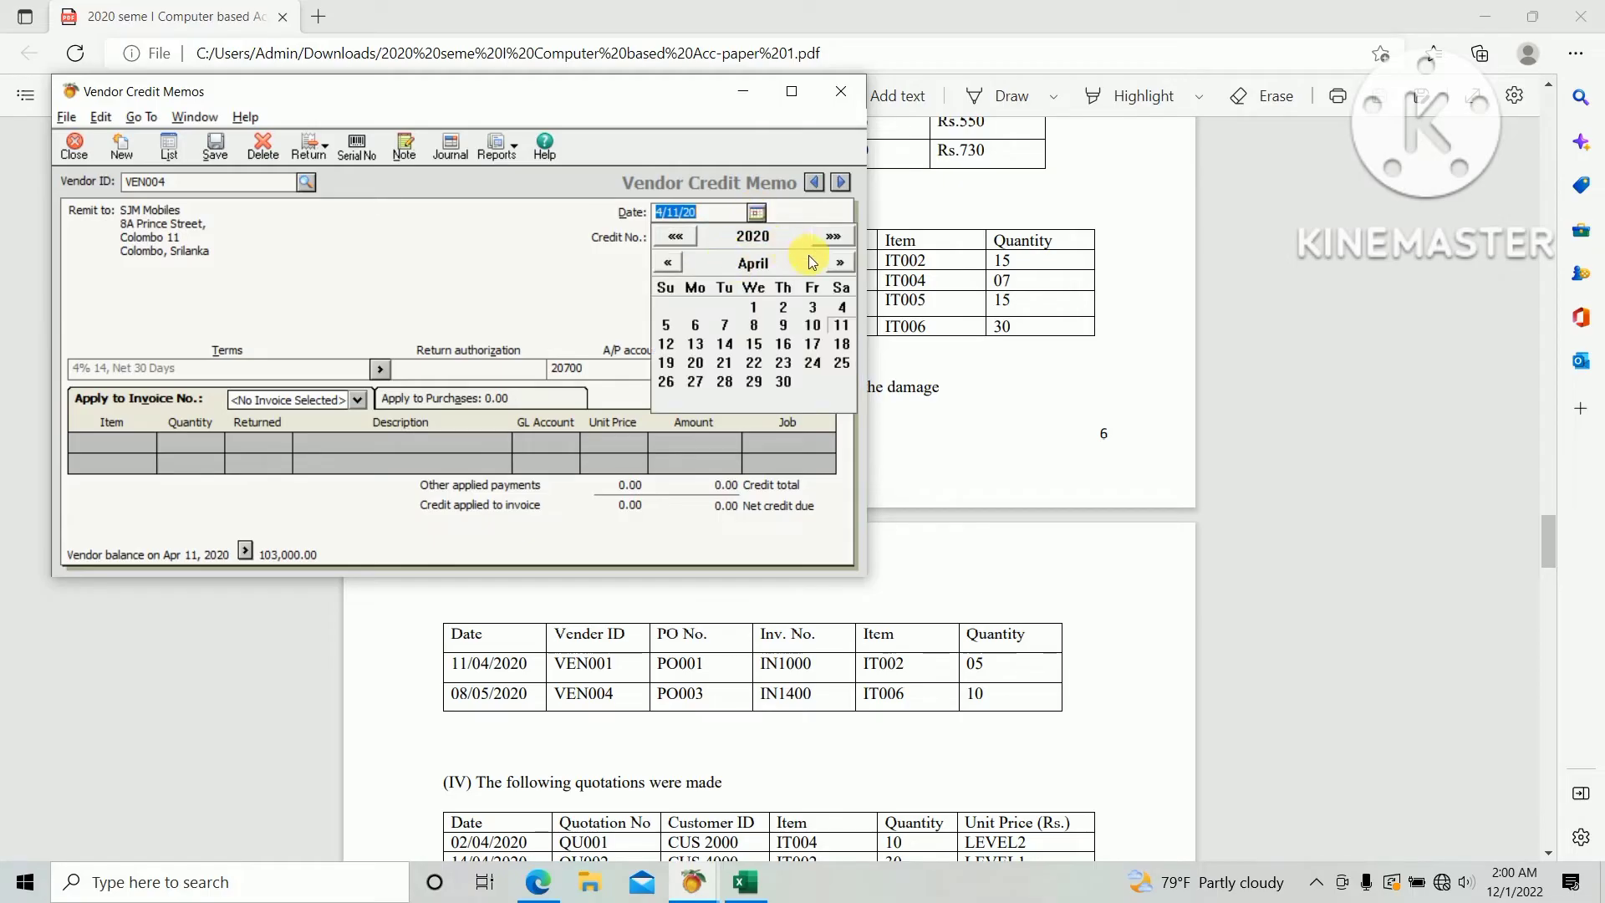
click(837, 263)
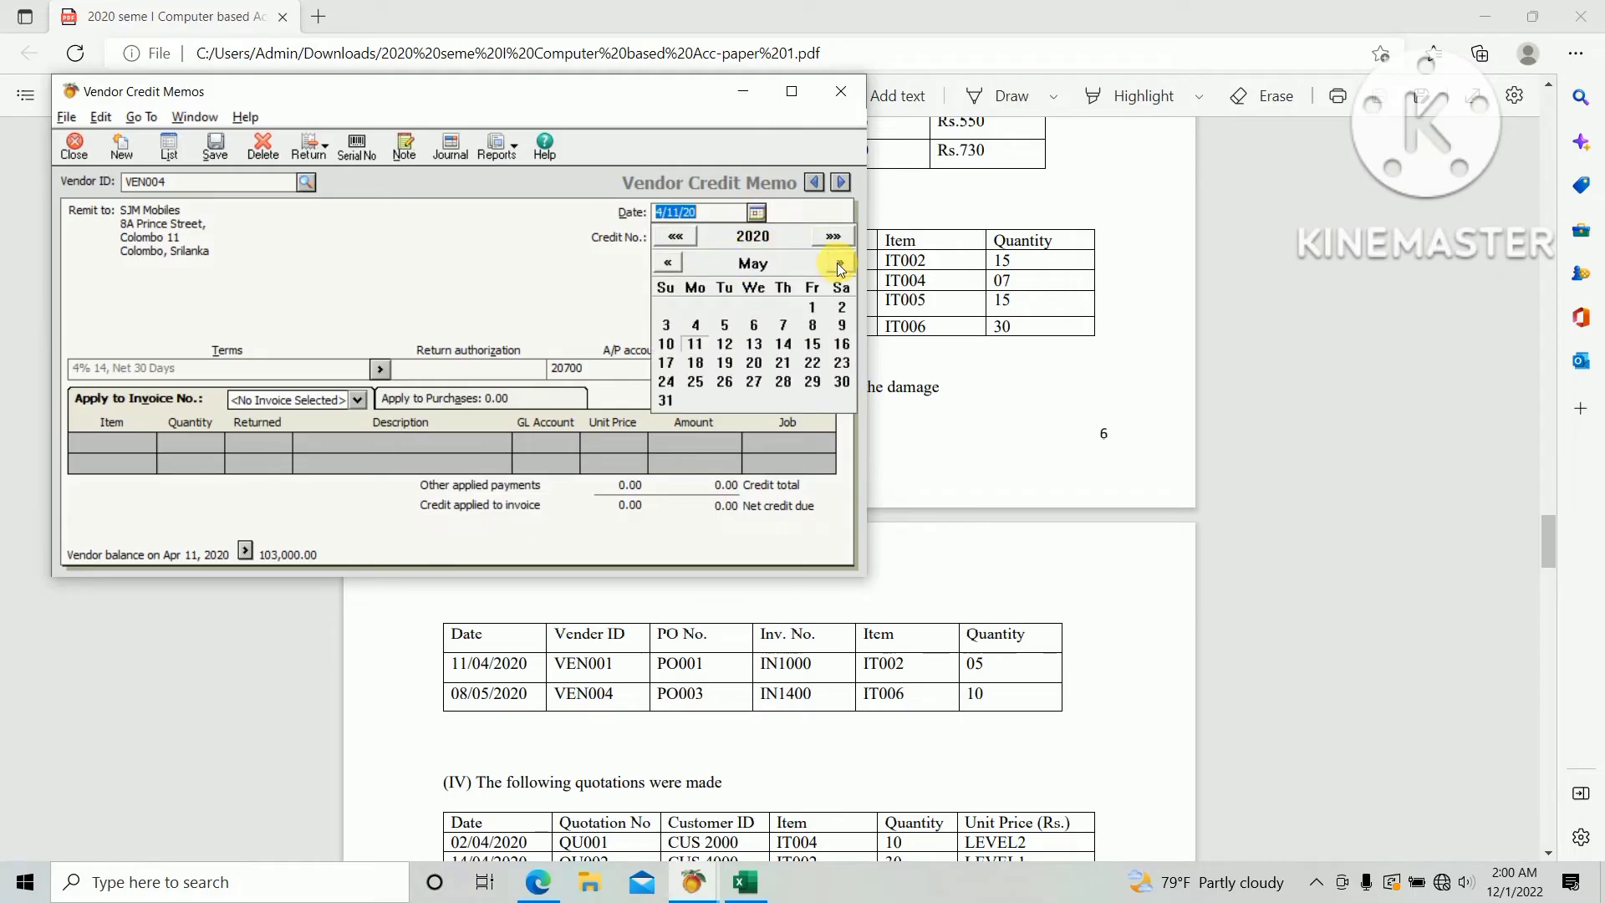
click(811, 326)
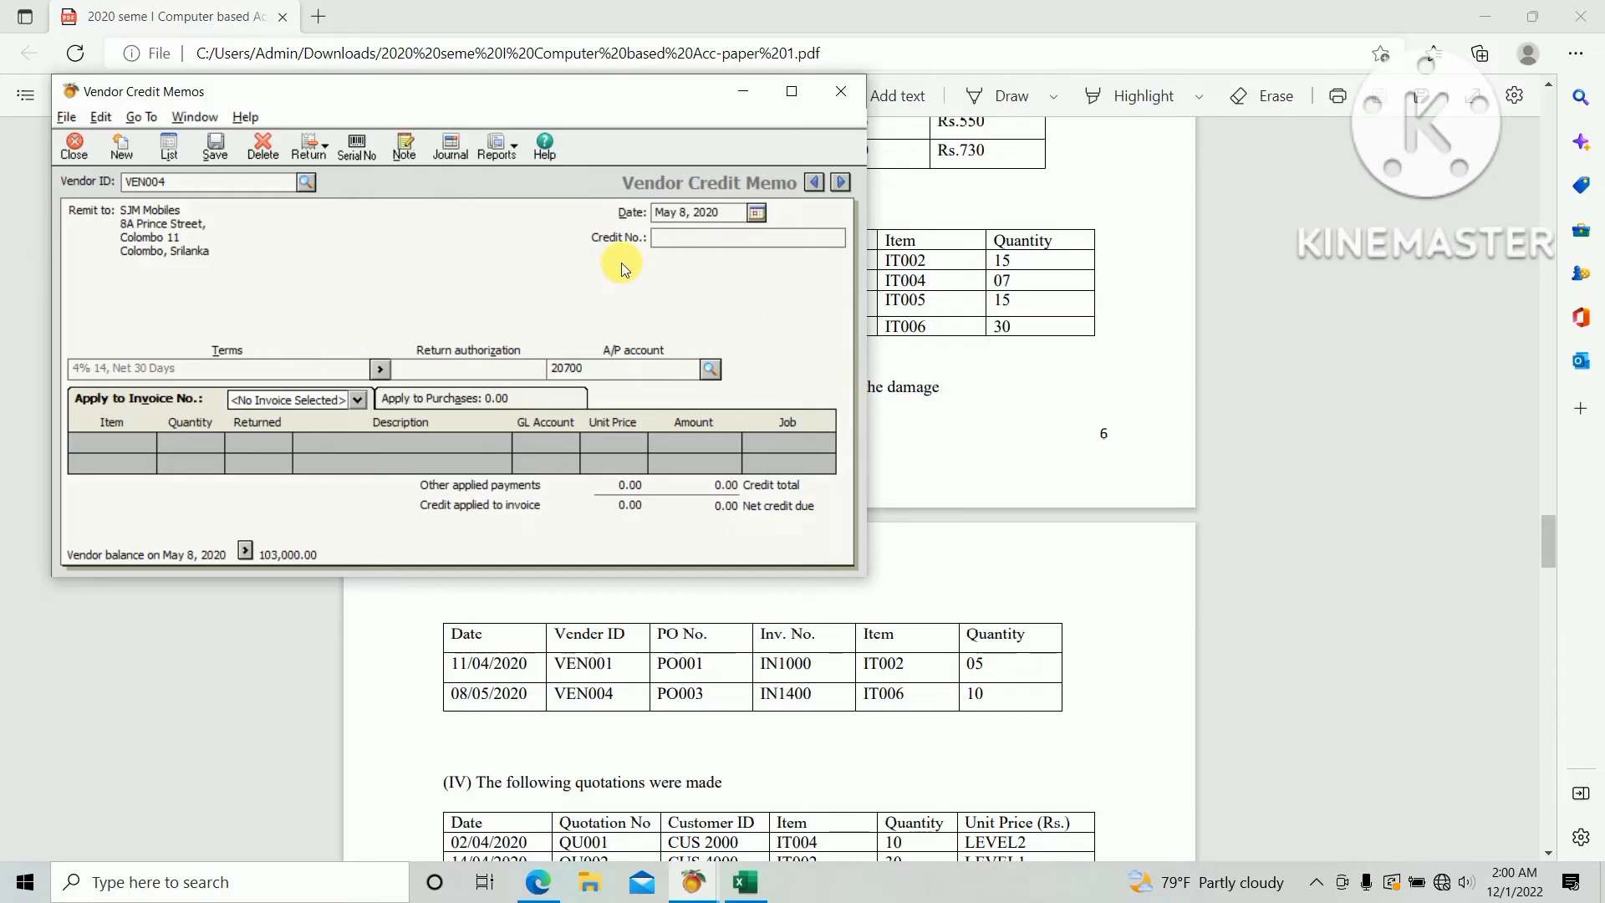
text(PO0)
text(03)
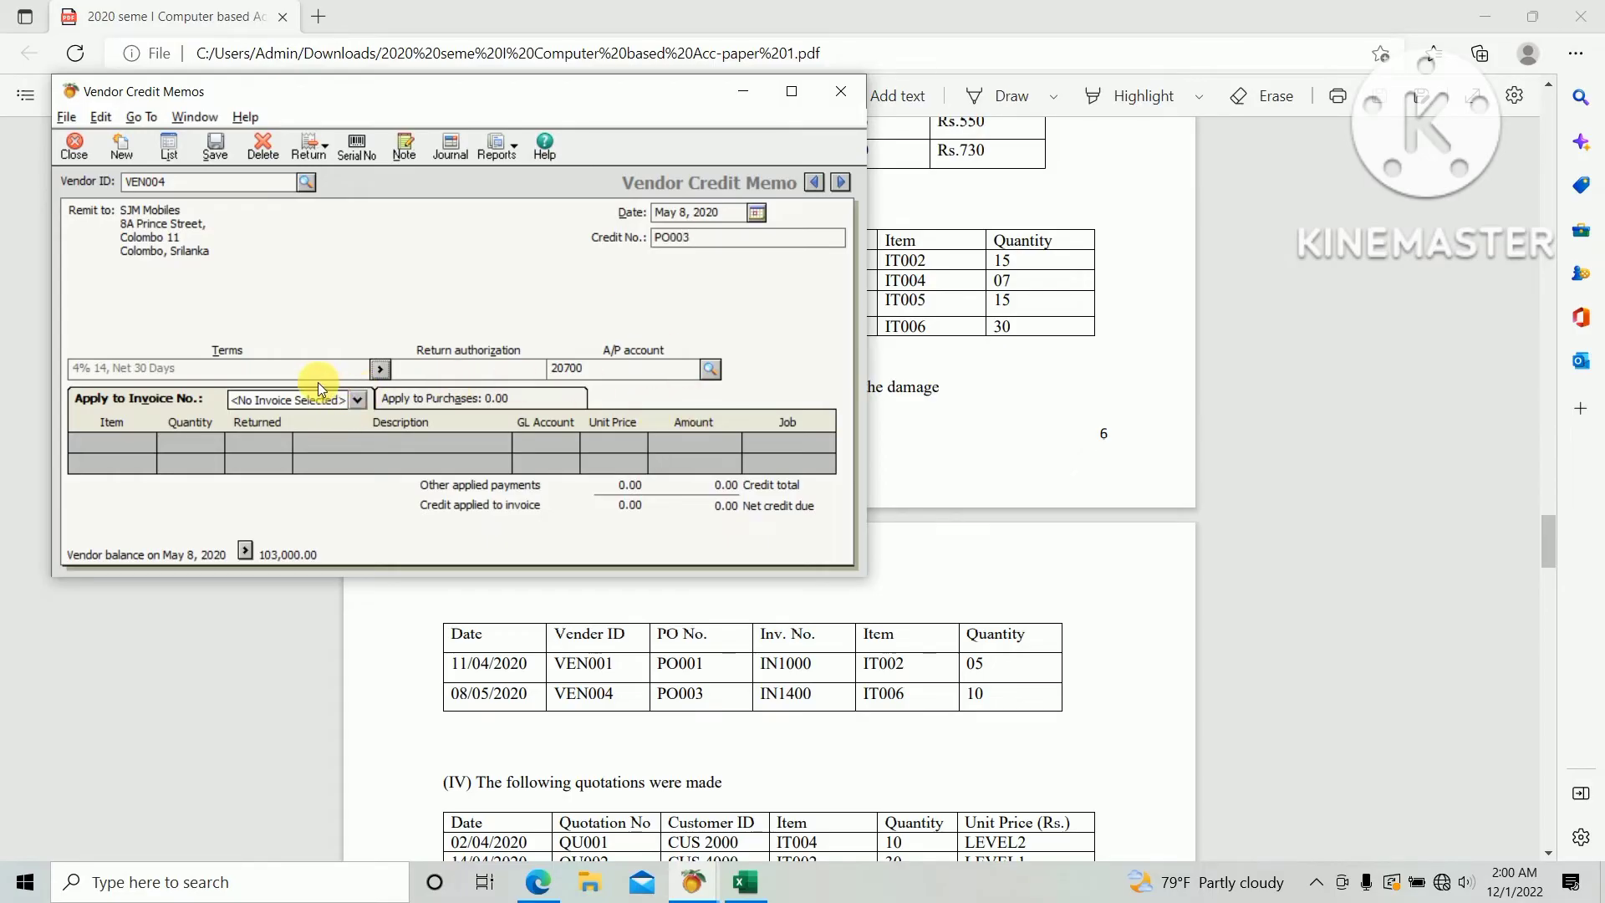
Apply it to invoice IN1400, return 10 of IT006, and save memo PO003
click(357, 400)
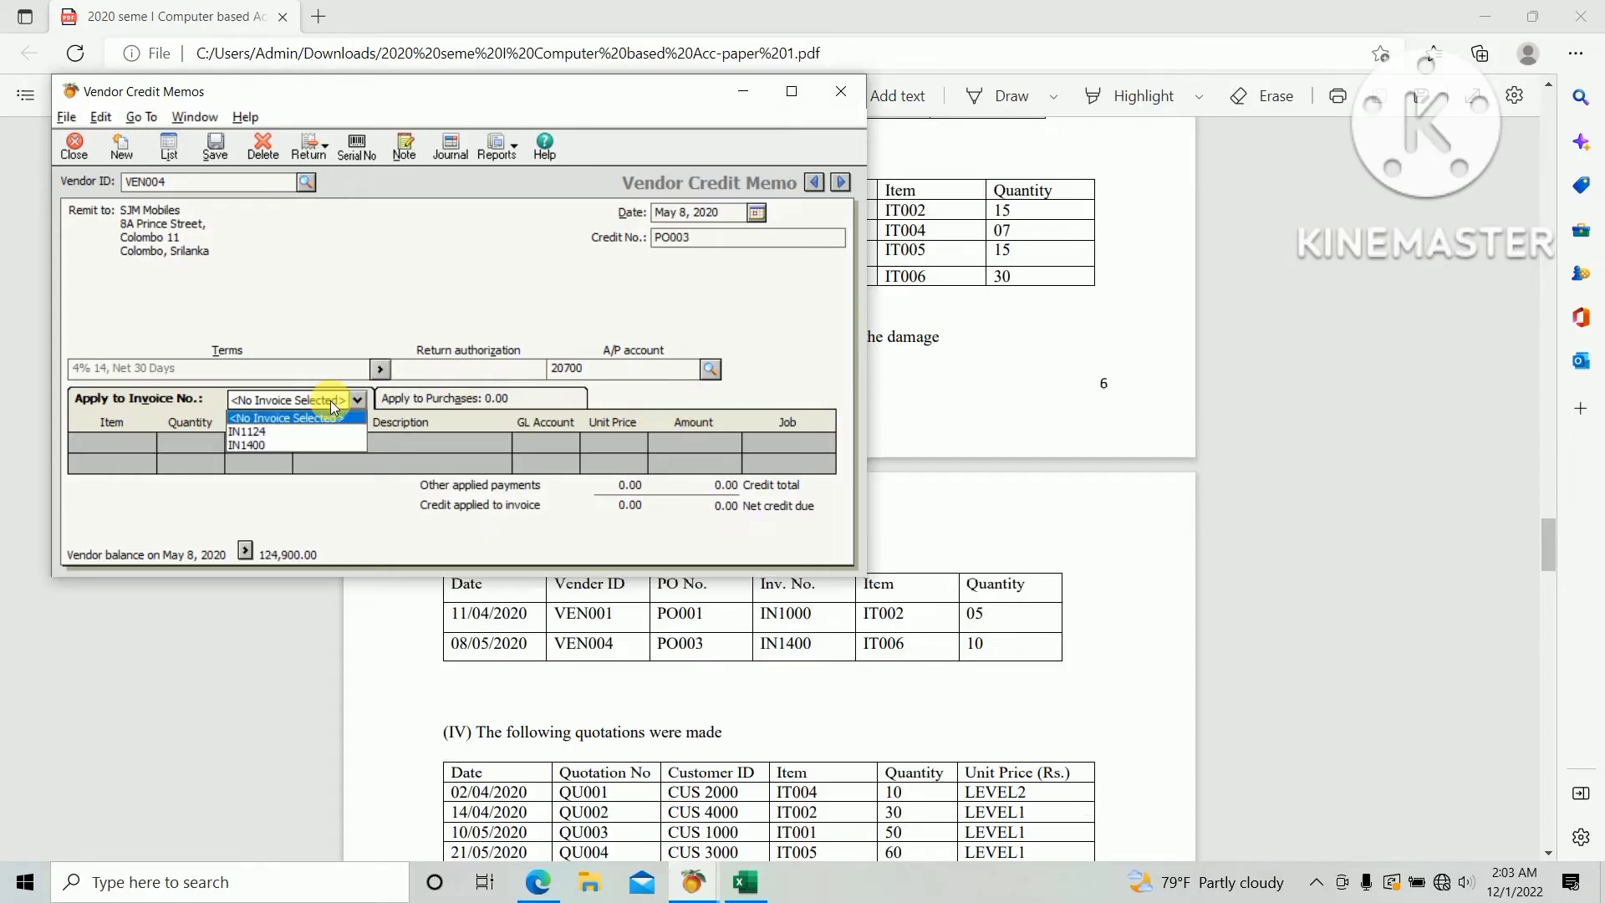
click(306, 446)
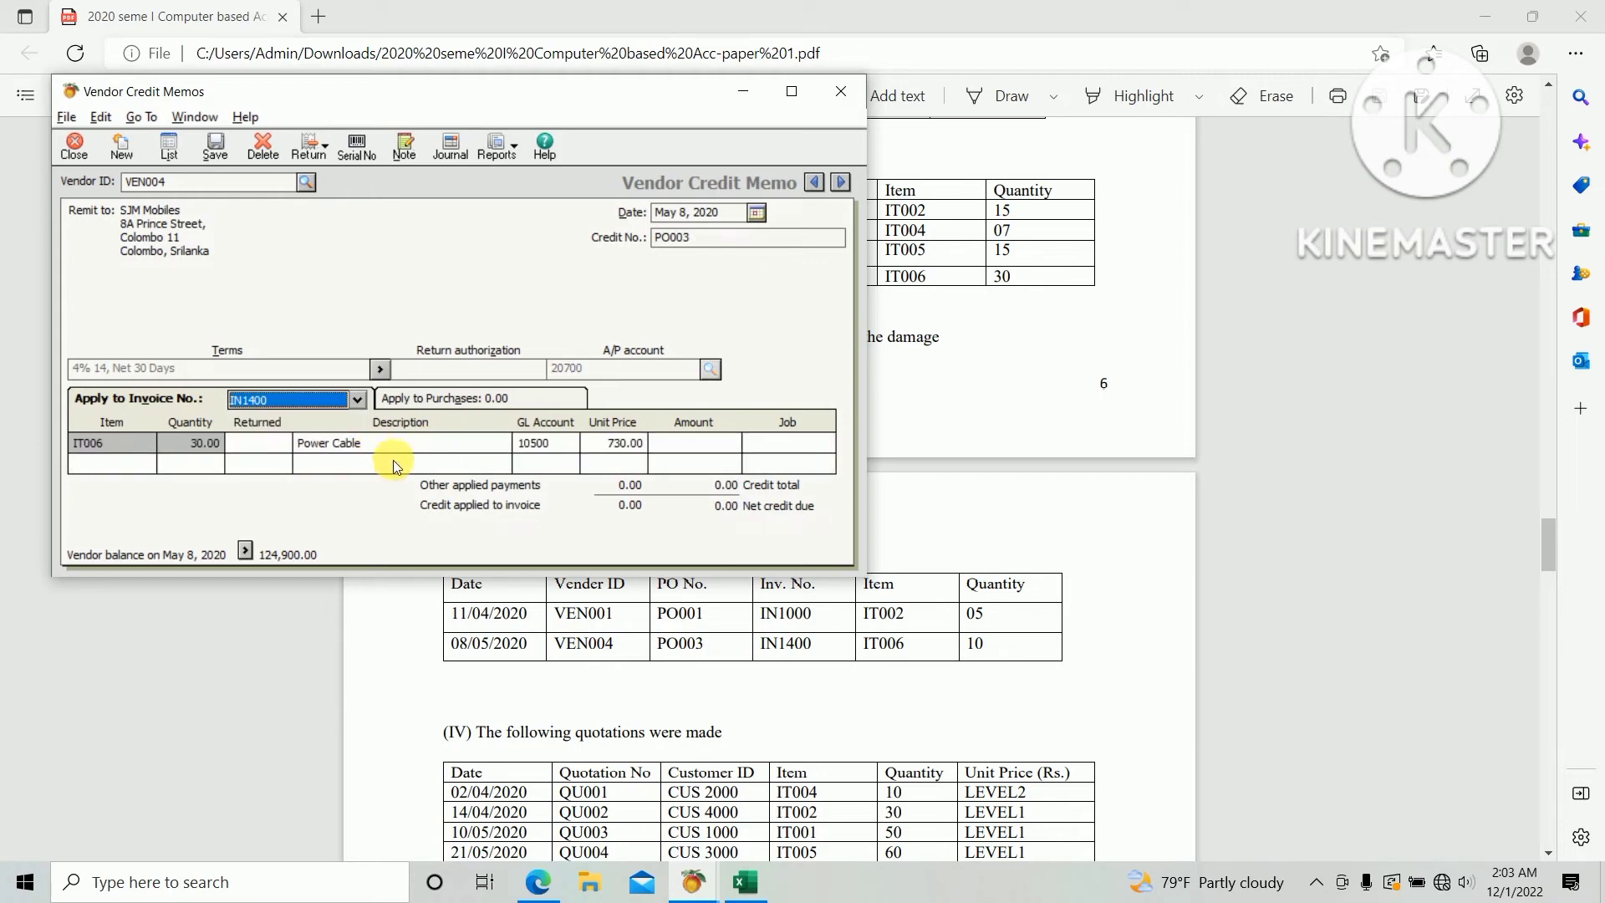
click(277, 436)
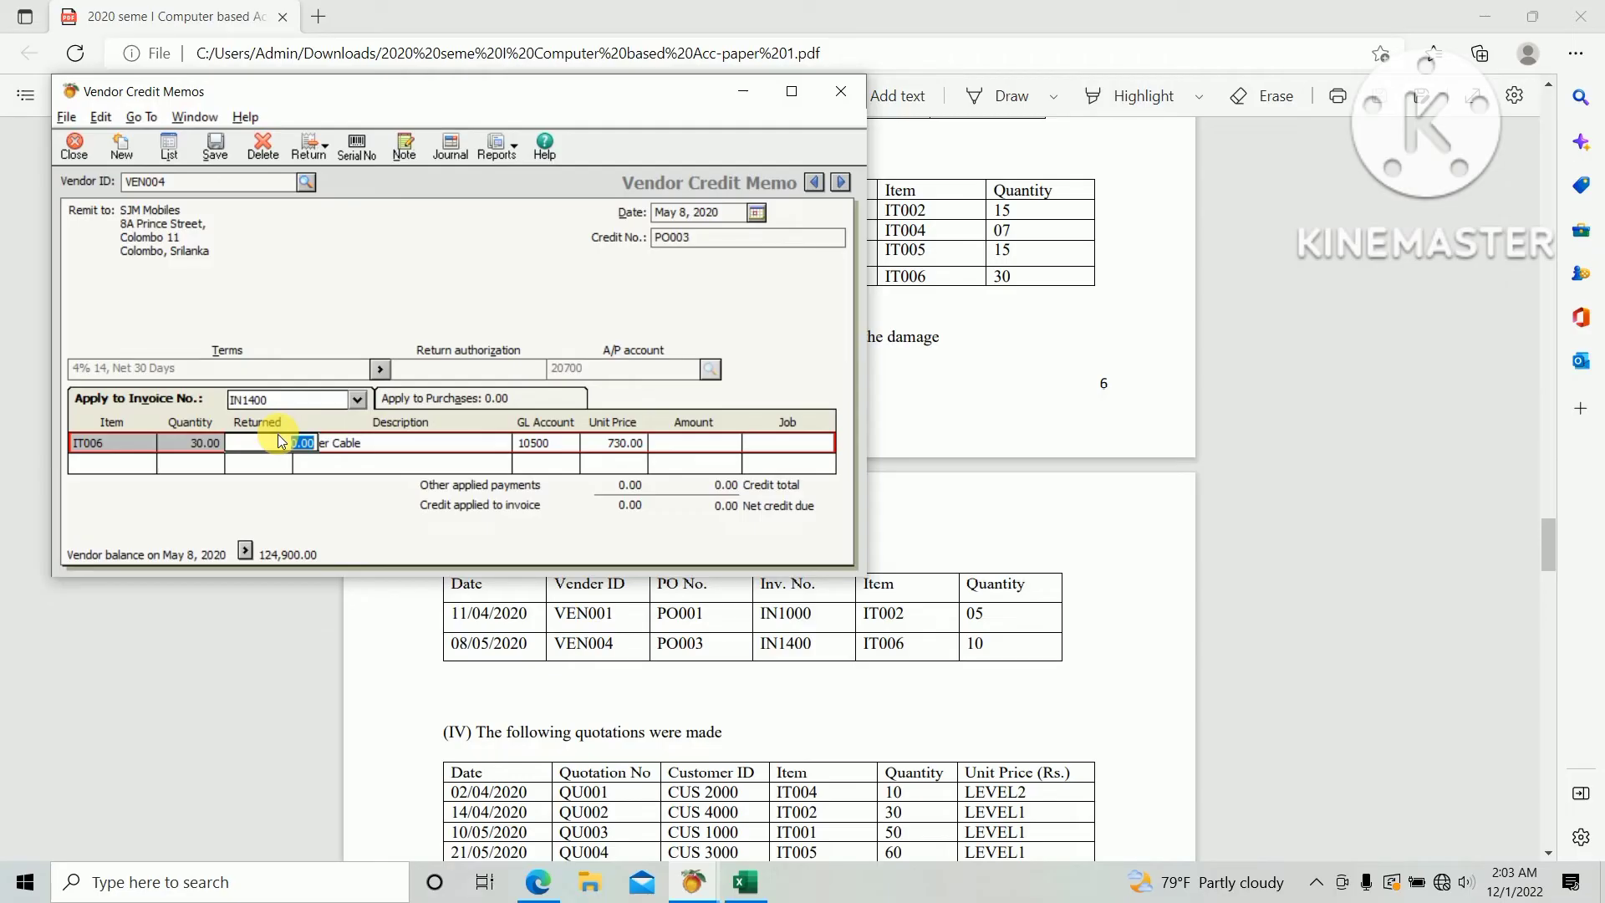
text(10)
key(Tab)
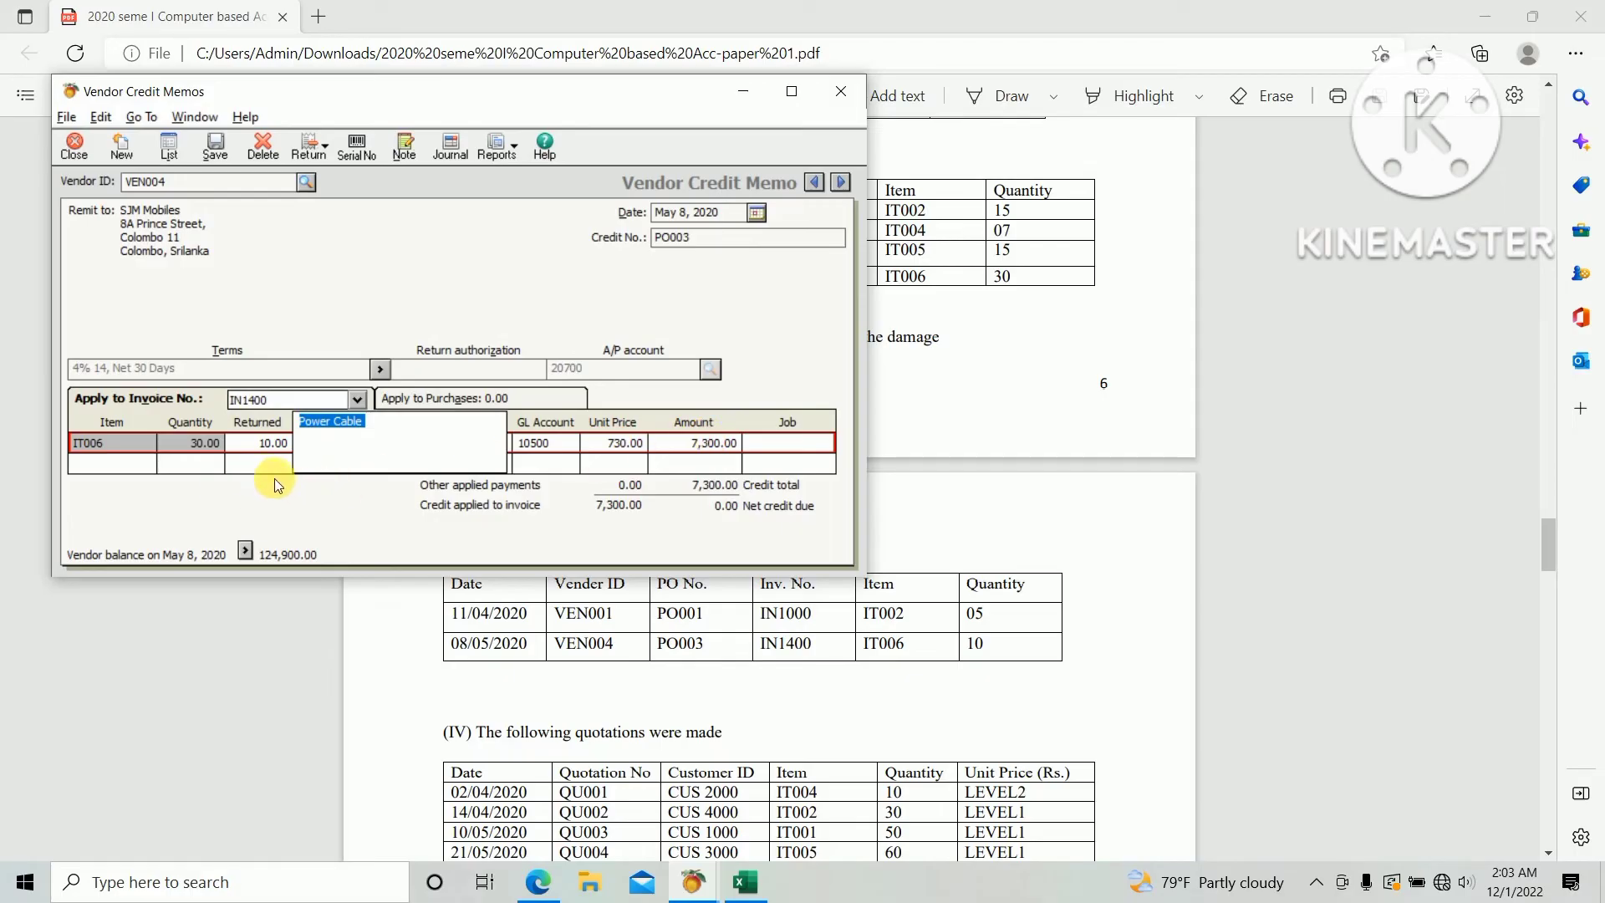
key(Tab)
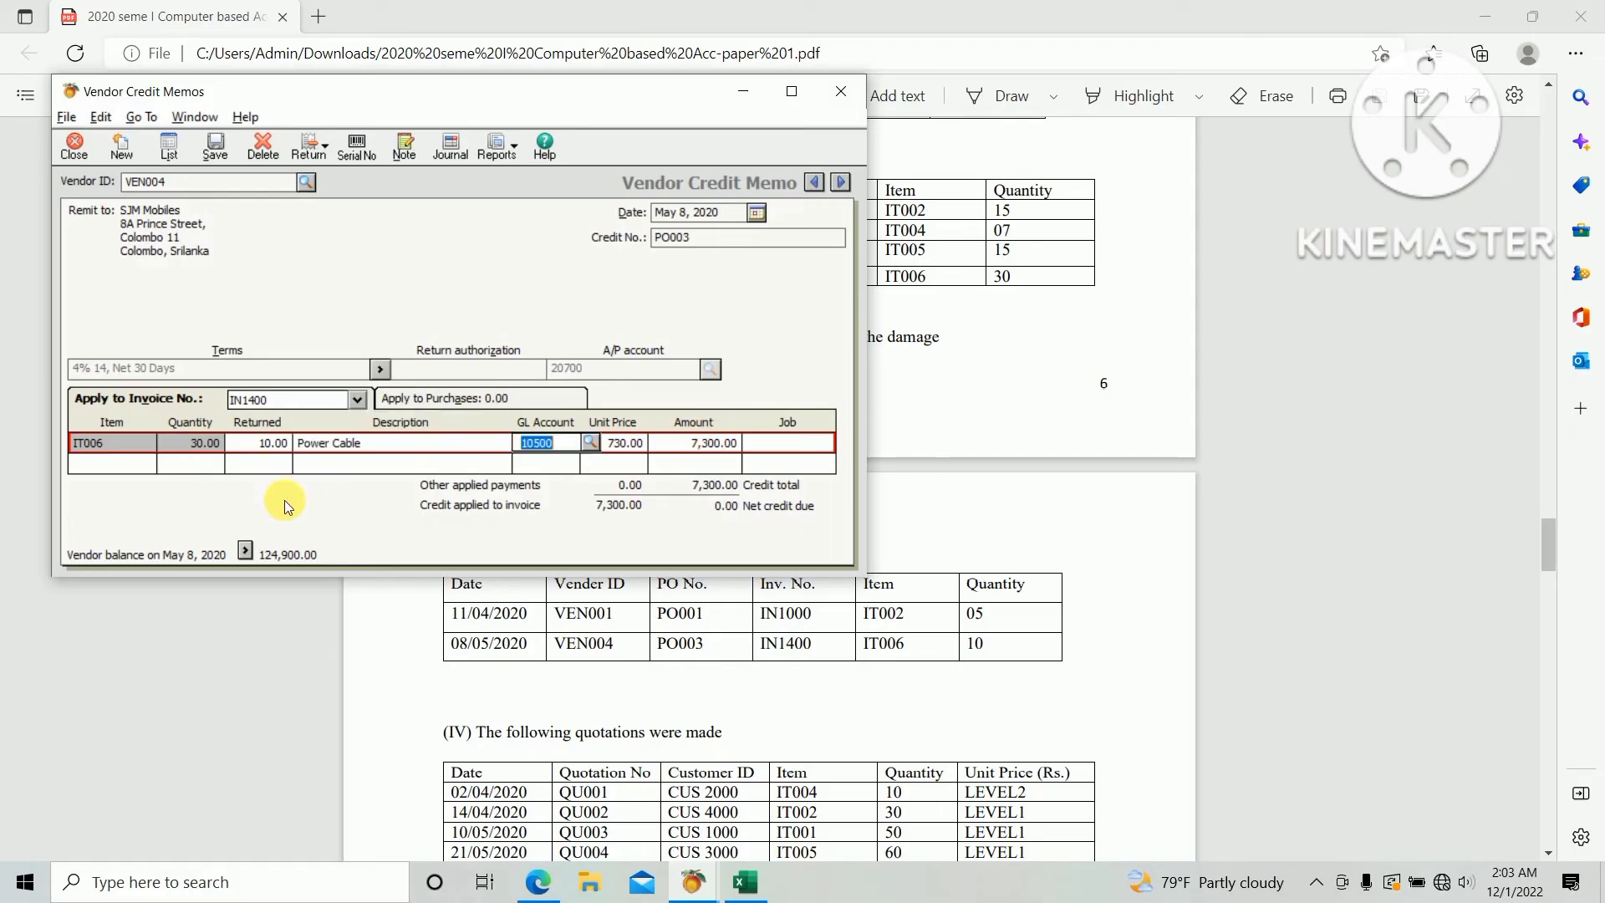
click(216, 149)
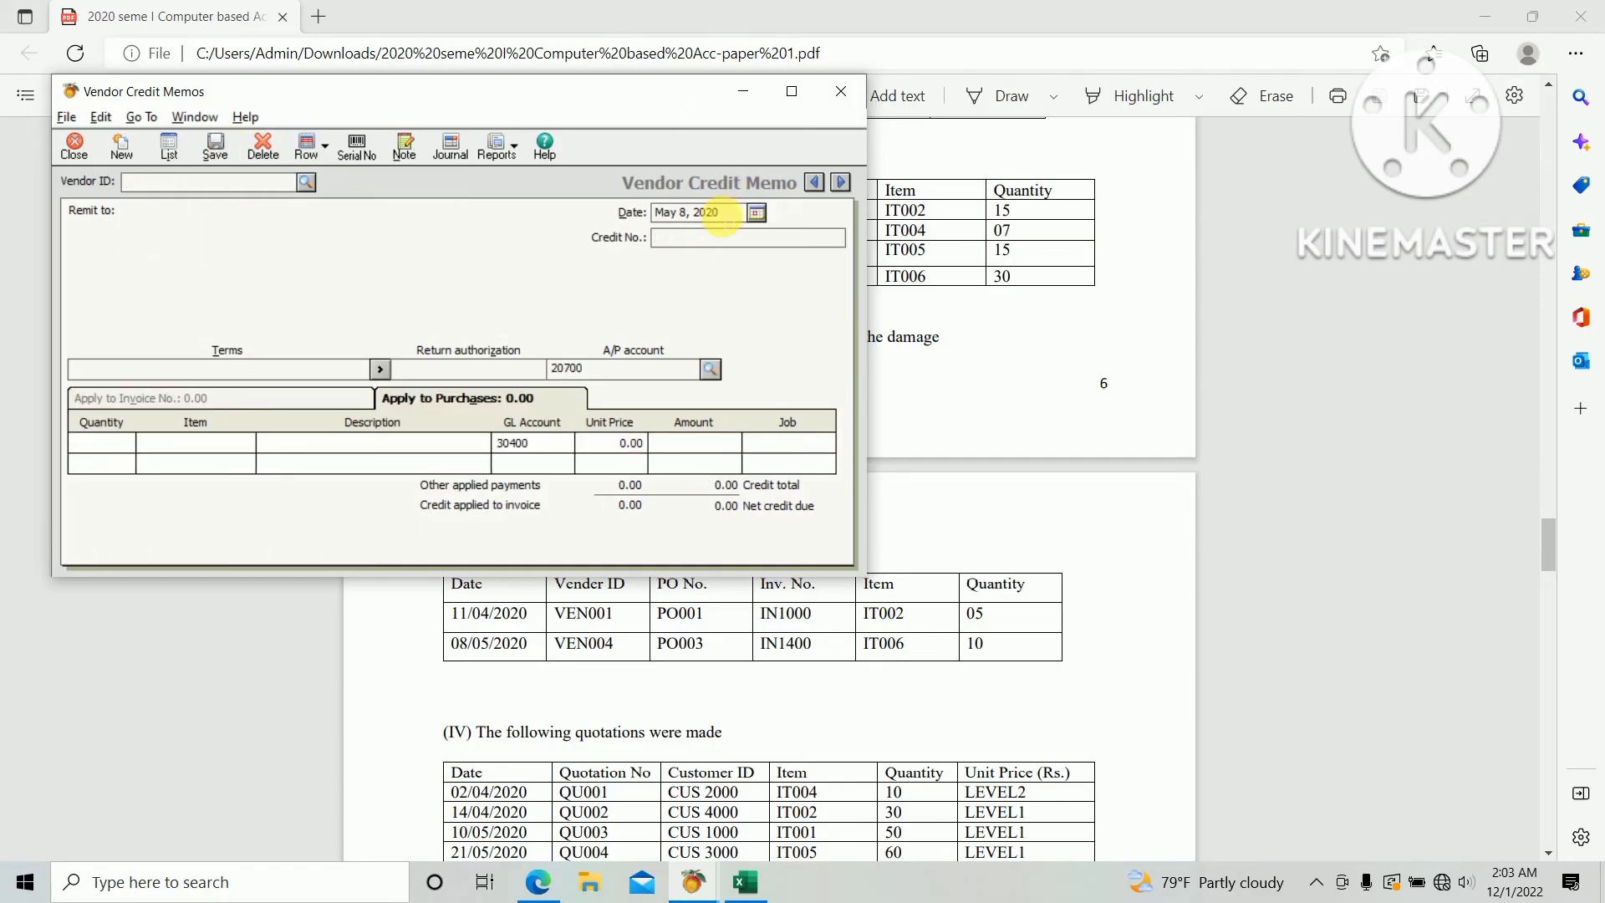